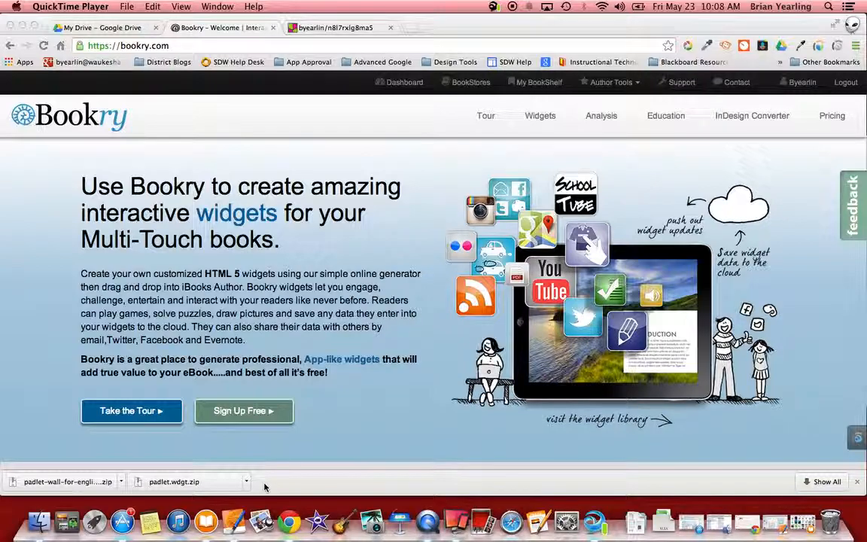
- Switch to iBooks Author and examine the placed Padlet widget and the built-in widget types, returning to Chrome
left_click(225, 513)
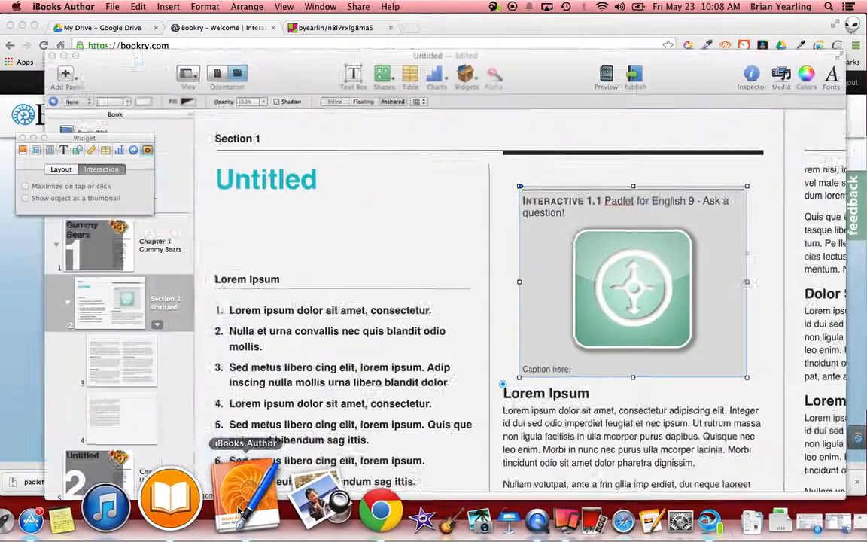
left_click(600, 219)
left_click(571, 175)
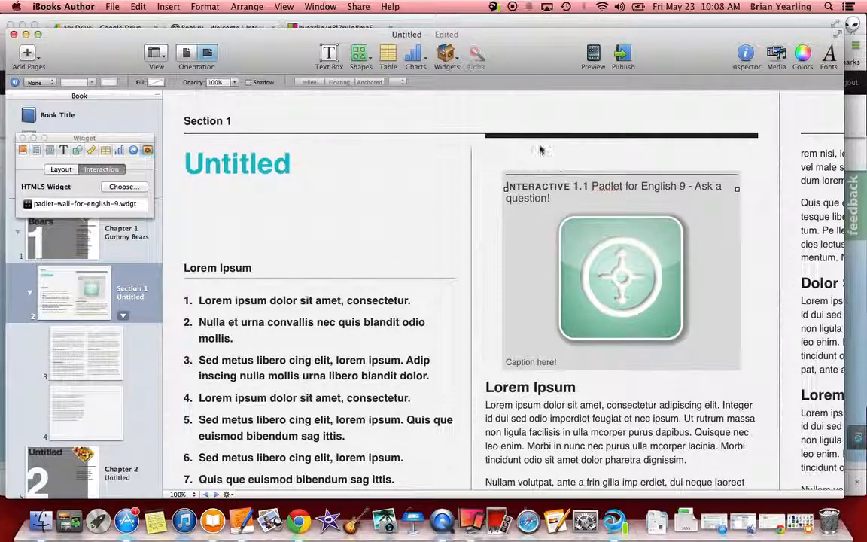
left_click(454, 66)
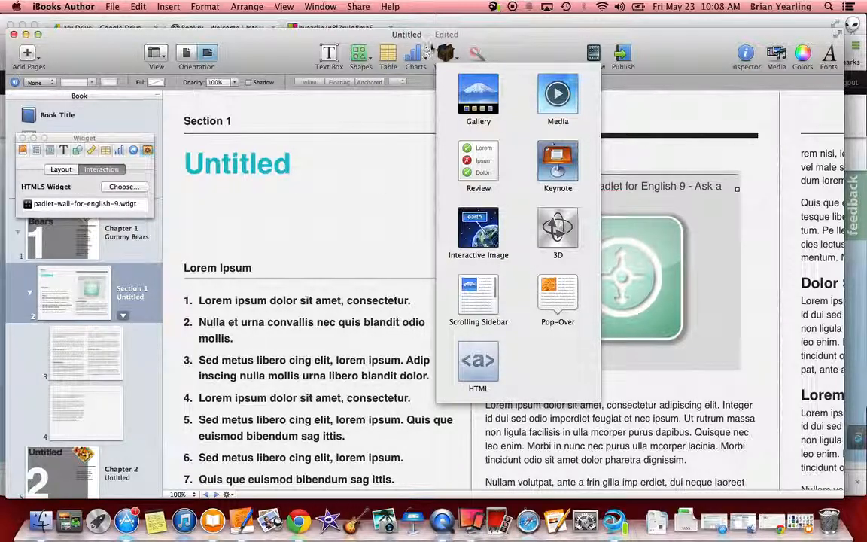
left_click(470, 22)
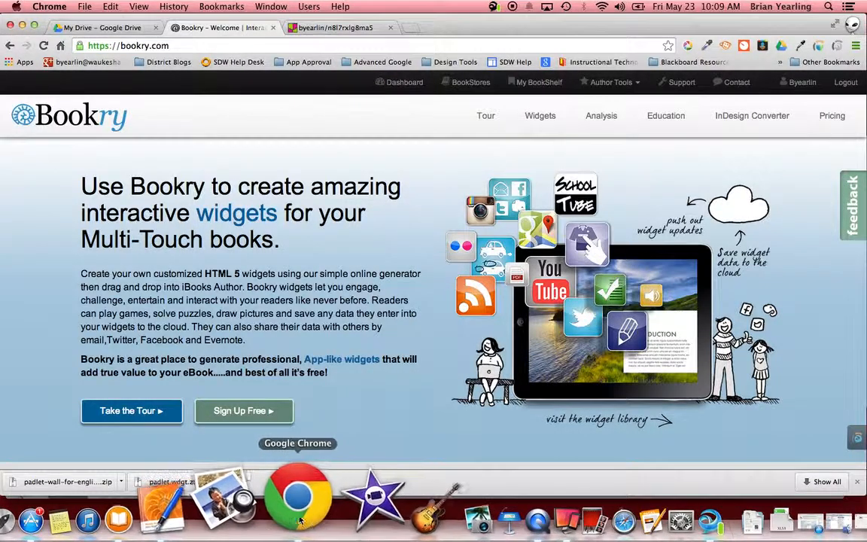
left_click(233, 516)
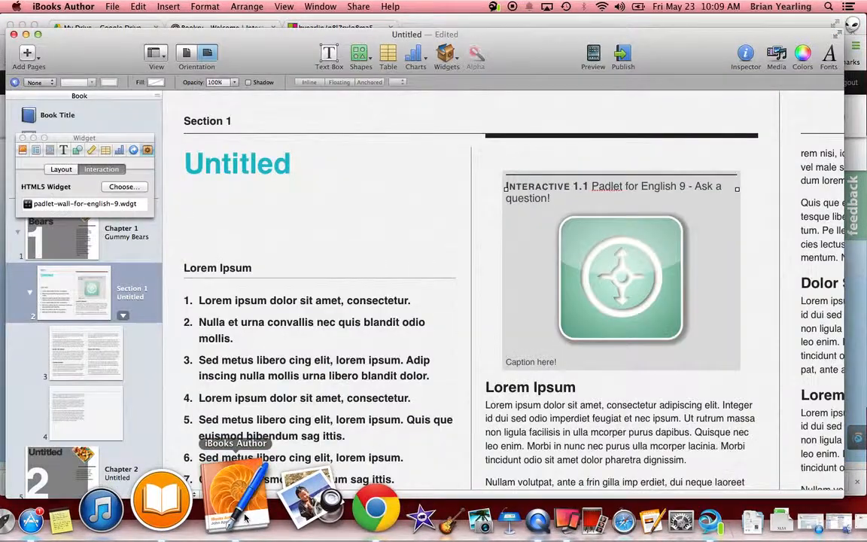
left_click(447, 54)
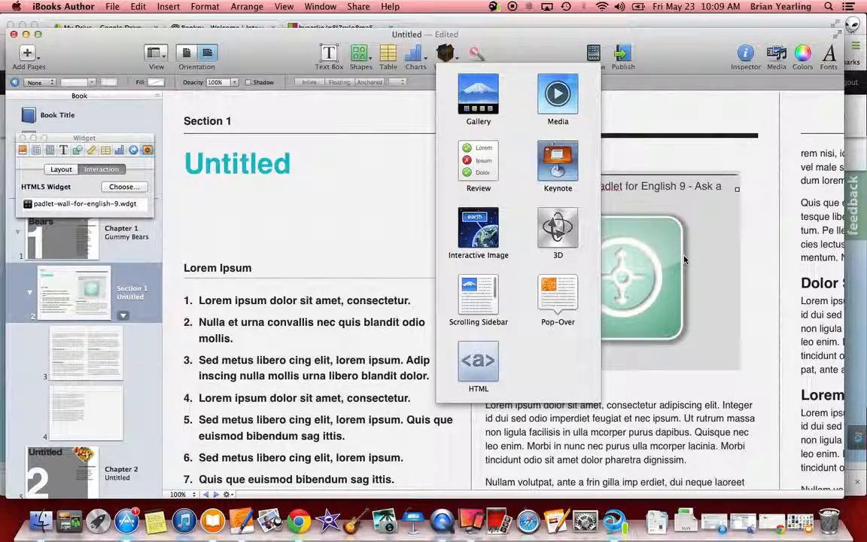
left_click(573, 29)
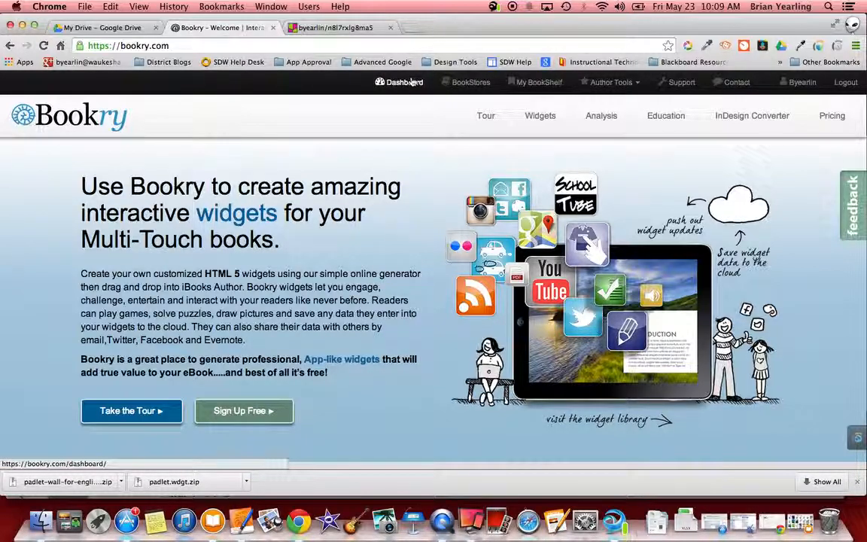
- Go to the My padlets page on Padlet and open the wall with the yellow wood background
left_click(322, 30)
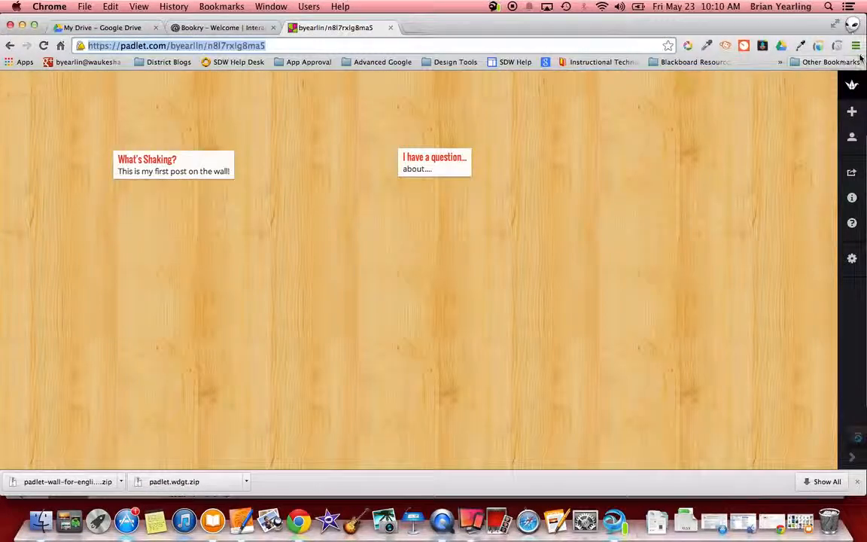
left_click(852, 85)
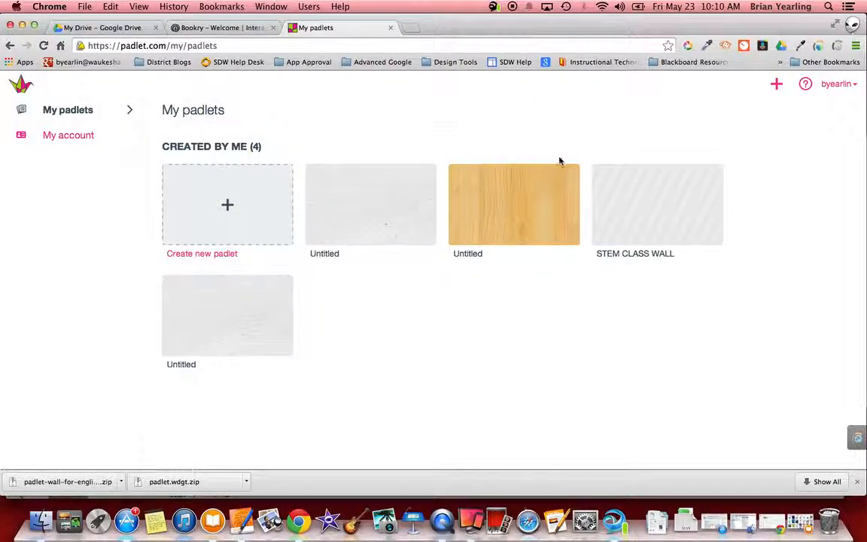
left_click(543, 207)
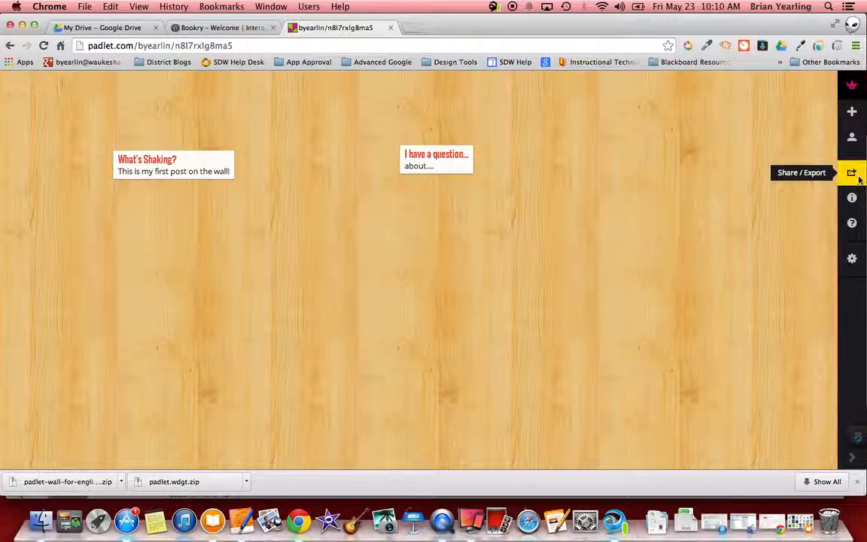
- Copy the wall's web link from the Mobilize section of its Share / Export options
left_click(242, 44)
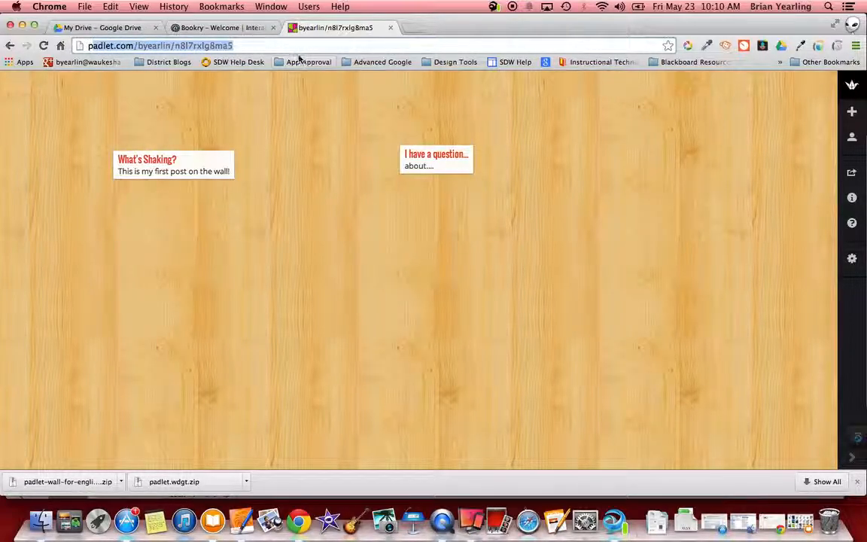
left_click(87, 27)
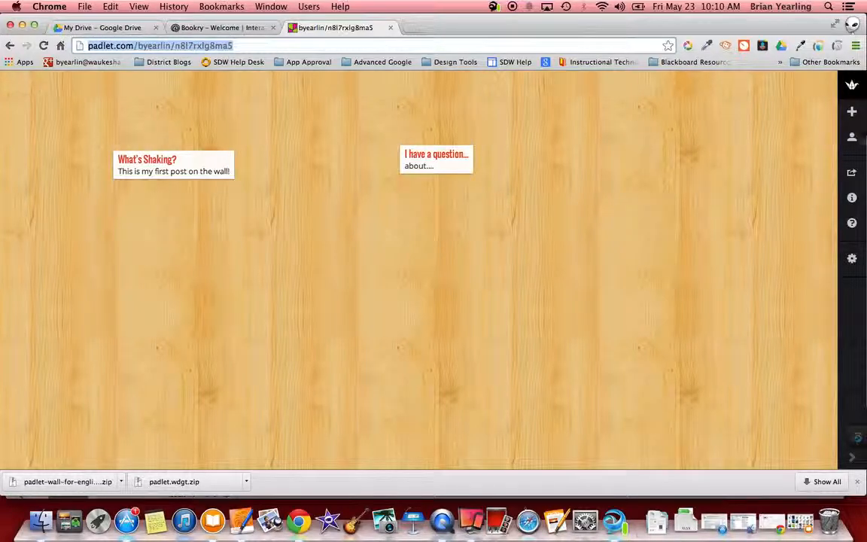
left_click(850, 174)
left_click_drag(799, 426, 666, 431)
right_click(666, 431)
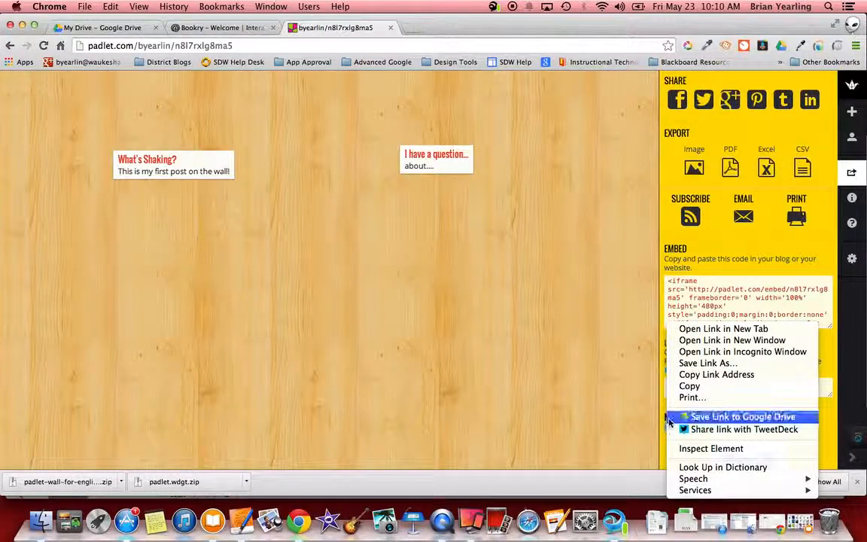
left_click(688, 387)
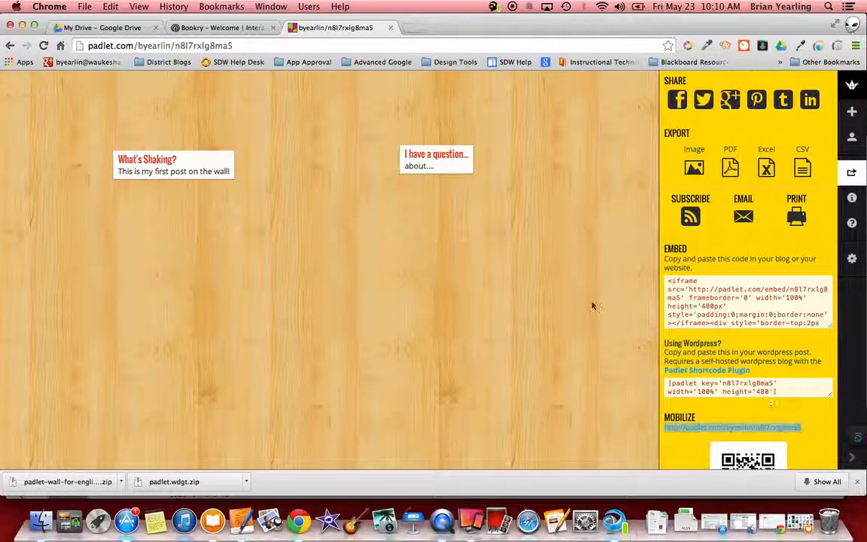
- Open the Bookry bookshelf and create a new book titled "English 9 Textbook" among the books being written
left_click(239, 30)
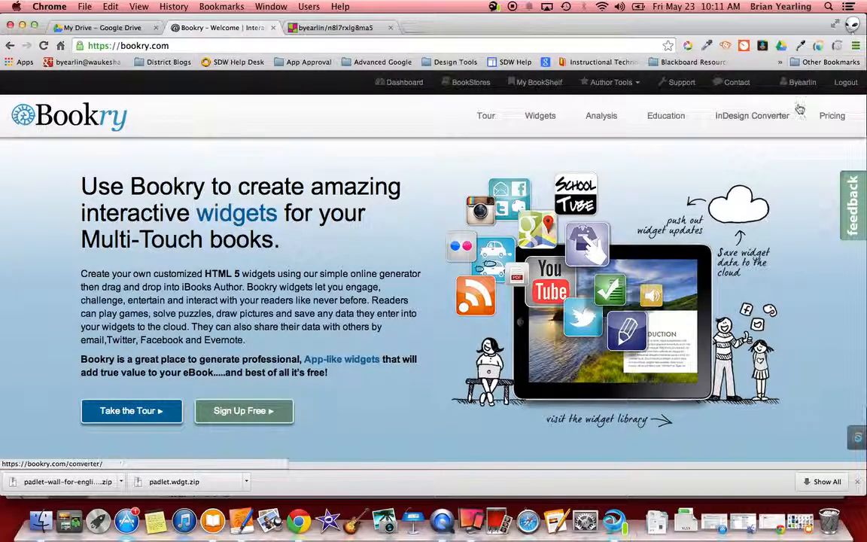
left_click(539, 84)
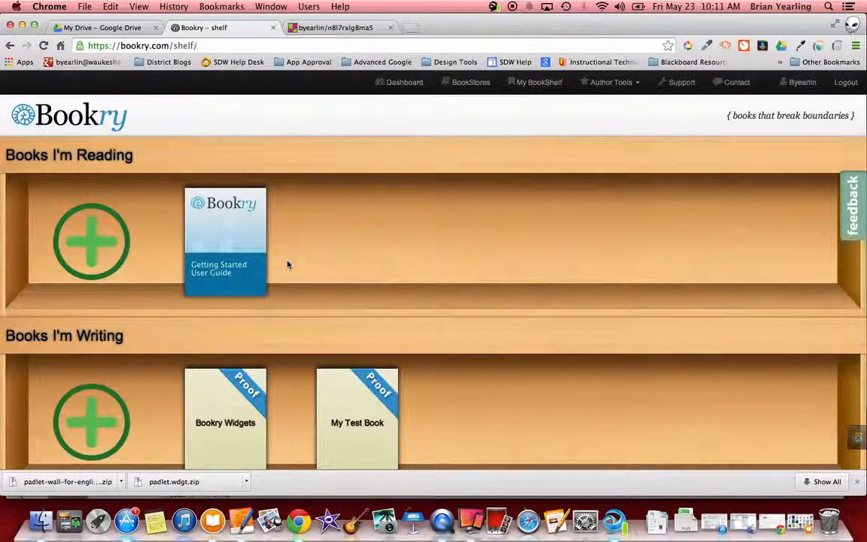
scroll(368, 267, "down", 5)
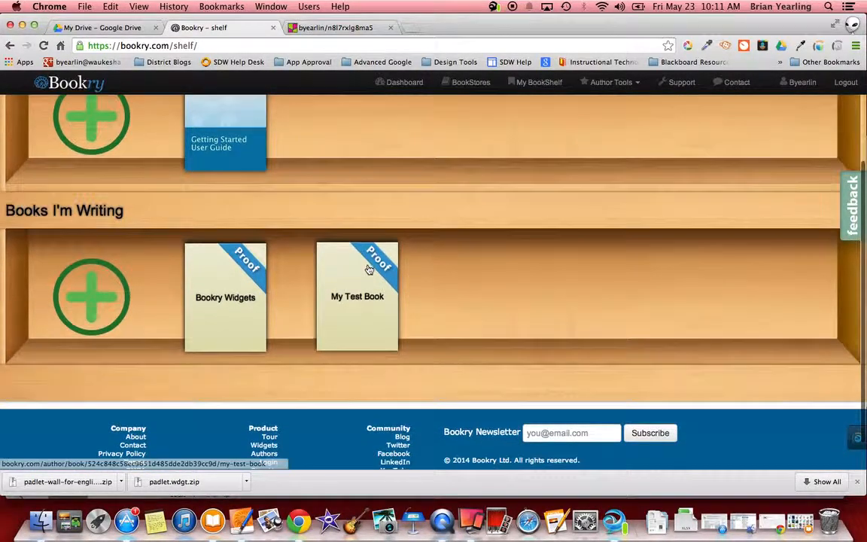
scroll(368, 269, "up", 2)
left_click(104, 326)
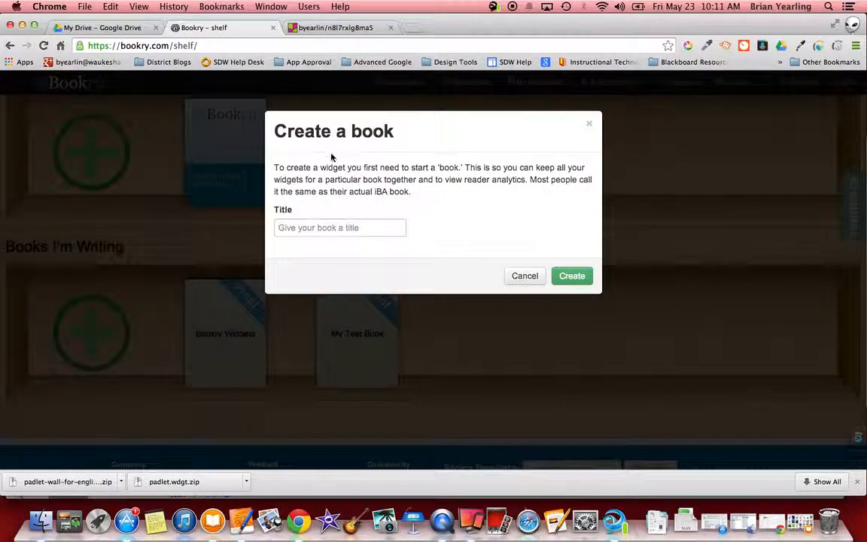
left_click(349, 226)
type("English 98  Textbook")
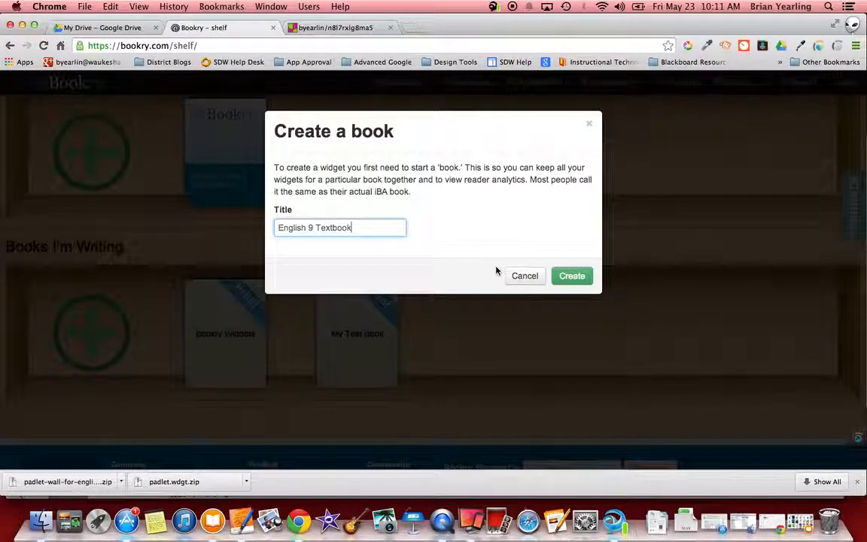
left_click(589, 280)
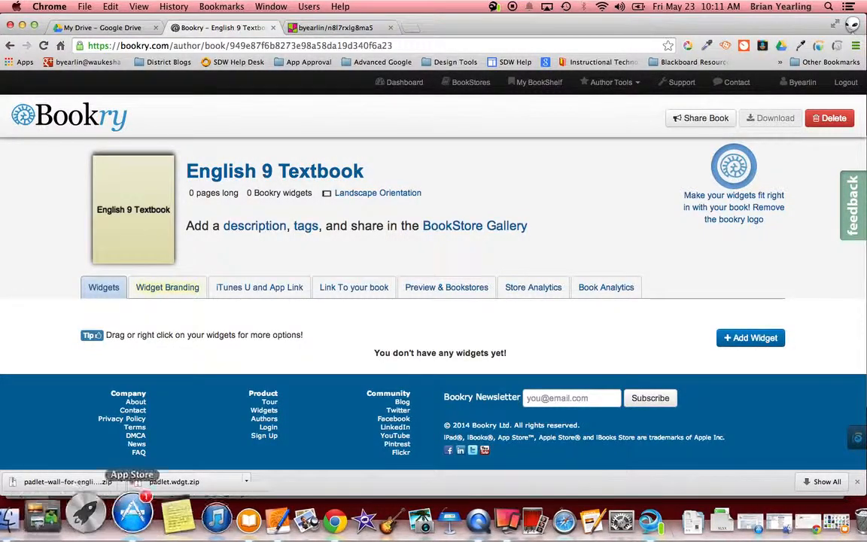
left_click(237, 511)
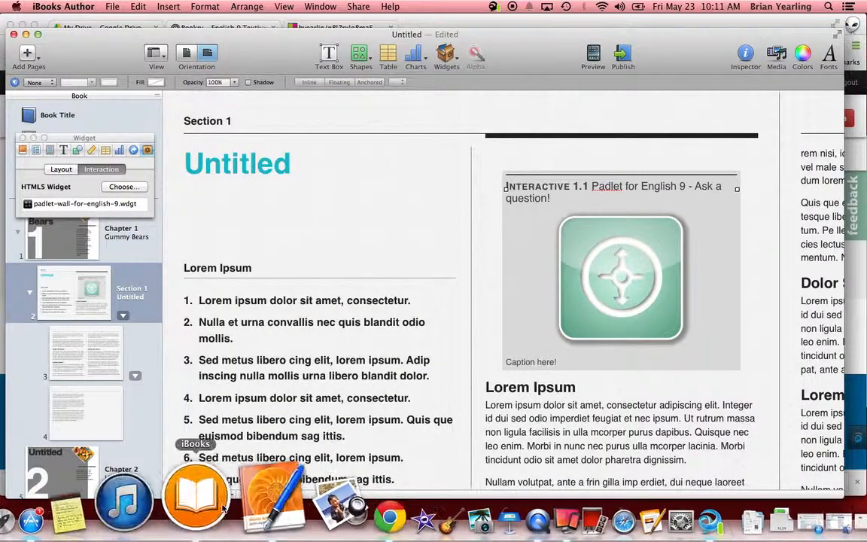
left_click(316, 508)
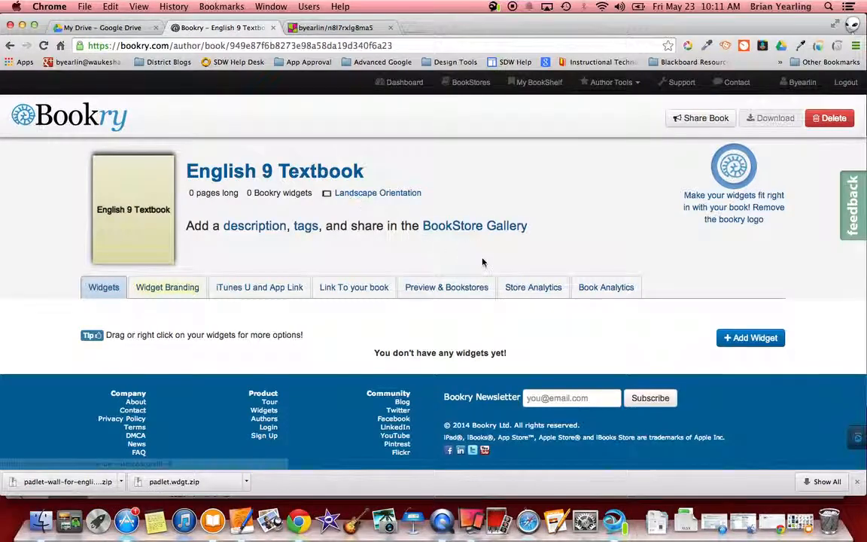
- Start adding a widget to the English 9 Textbook and browse the available widget types
left_click(763, 343)
scroll(437, 322, "down", 10)
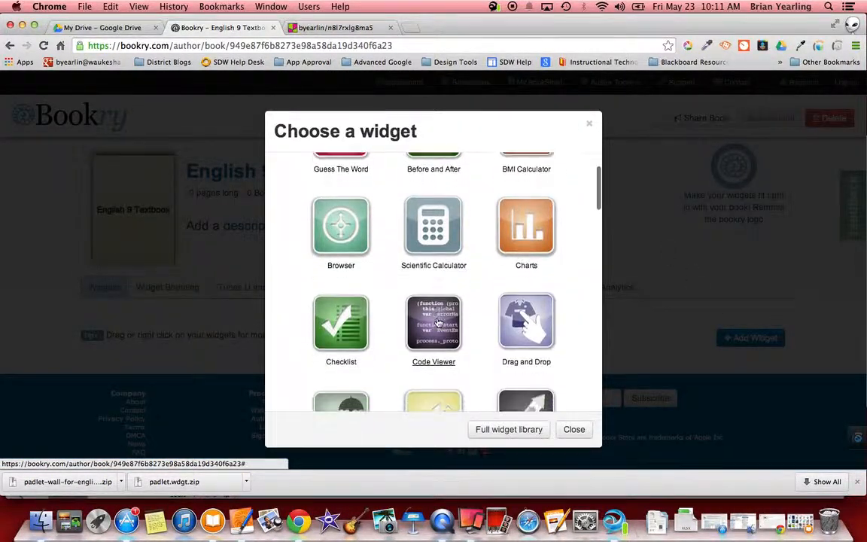
scroll(437, 322, "down", 5)
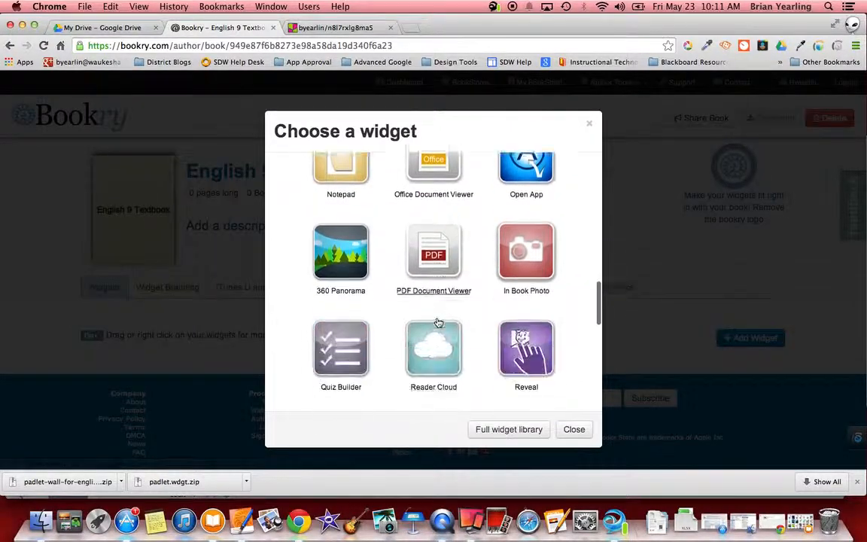
scroll(437, 322, "up", 6)
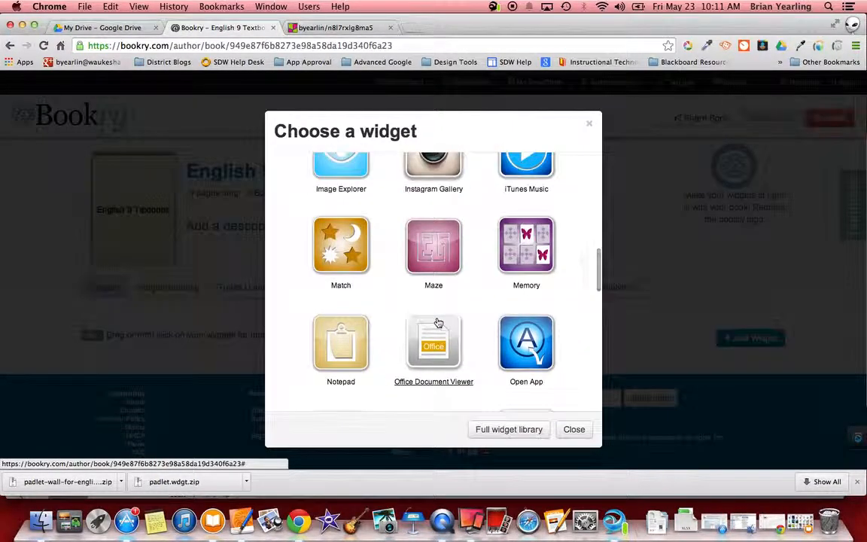
scroll(437, 322, "up", 7)
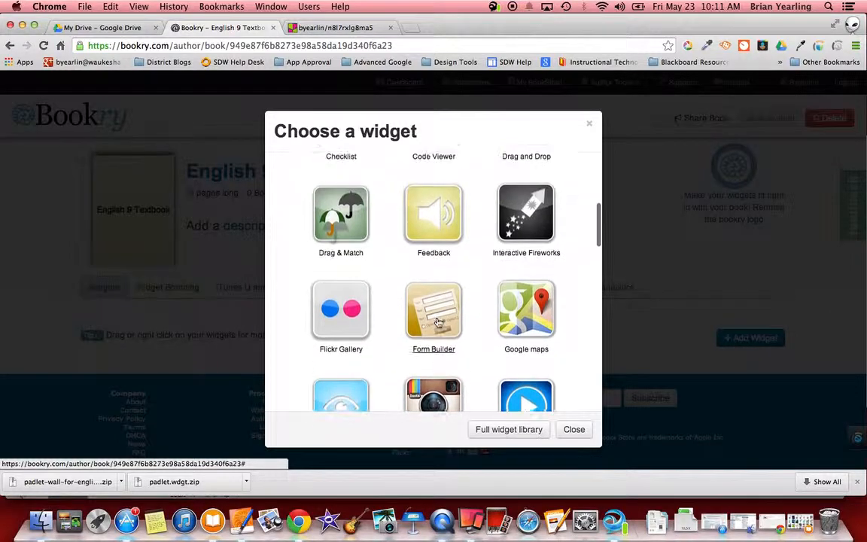
scroll(439, 322, "up", 4)
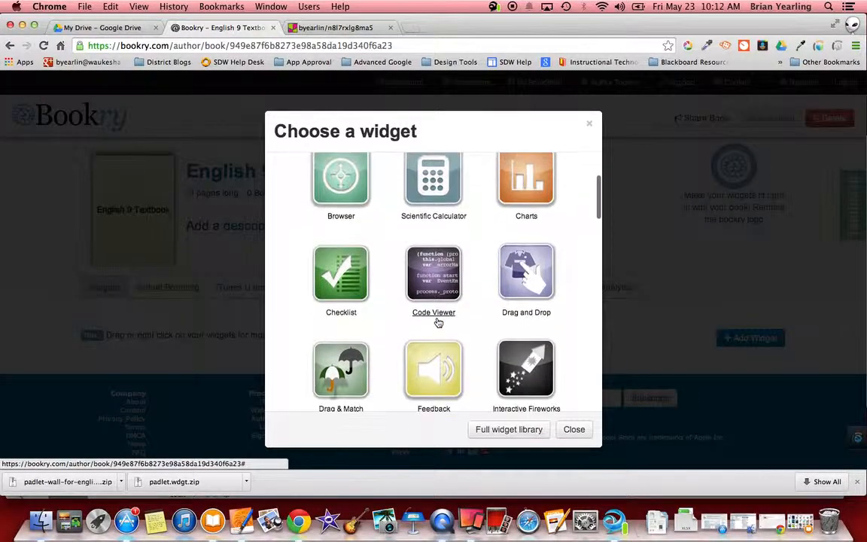
scroll(438, 322, "down", 4)
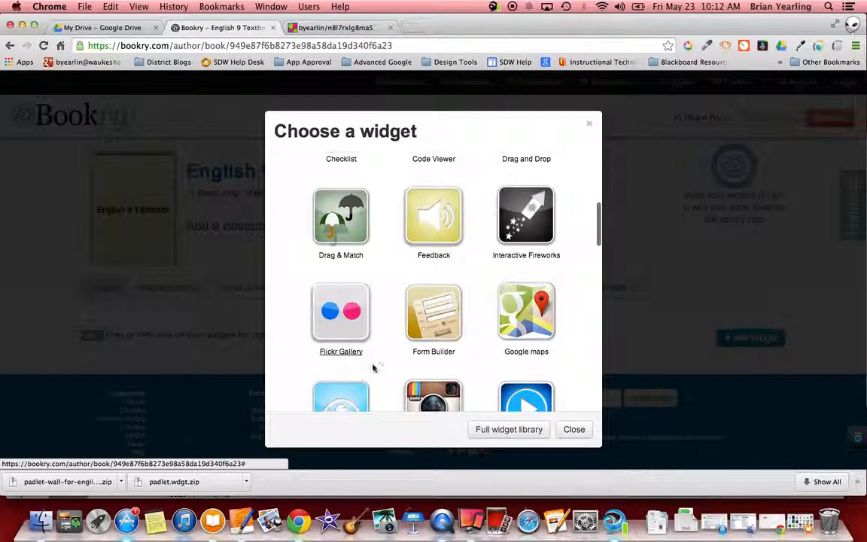
scroll(365, 366, "up", 4)
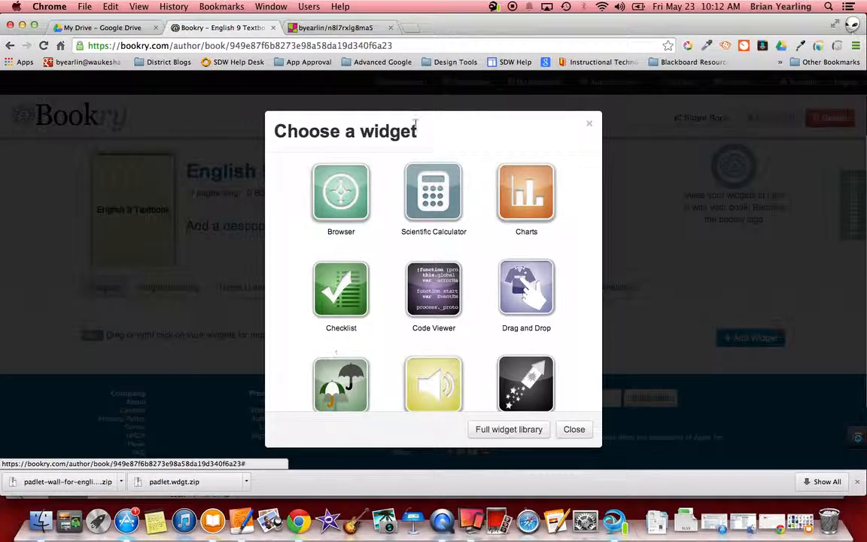
scroll(461, 218, "down", 2)
scroll(464, 218, "down", 10)
scroll(474, 233, "up", 15)
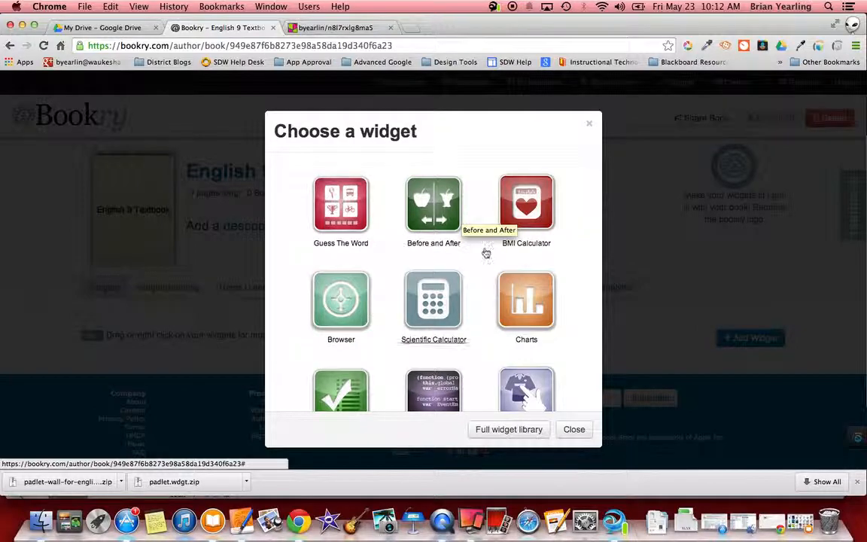
- Add a Browser widget to the book and name it "English 9 Discussion Board - Padlet"
left_click(351, 27)
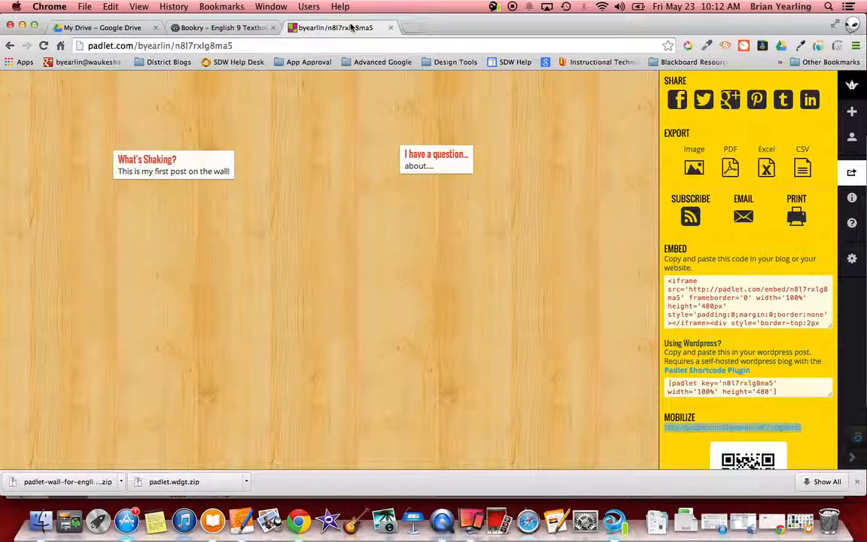
left_click(210, 27)
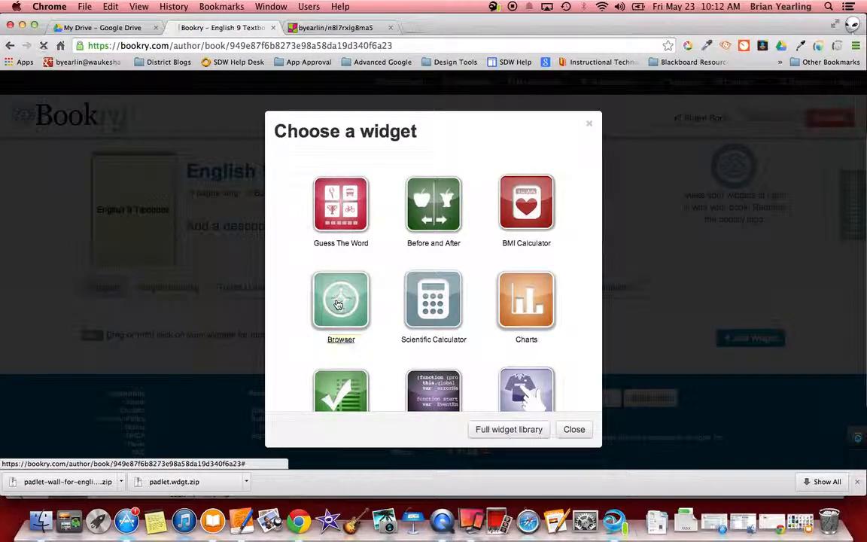
left_click(338, 304)
left_click_drag(297, 221, 213, 213)
type("English 9 Discu")
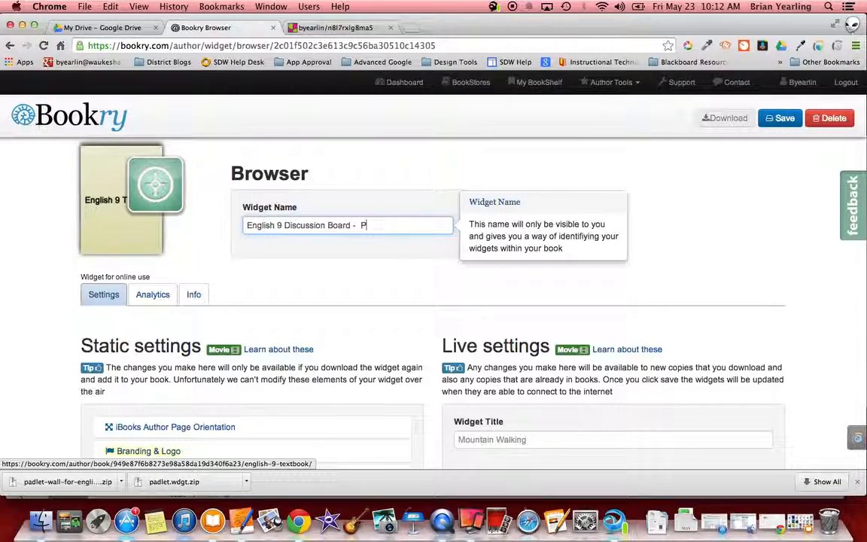
type("ssion Board -  Padlet")
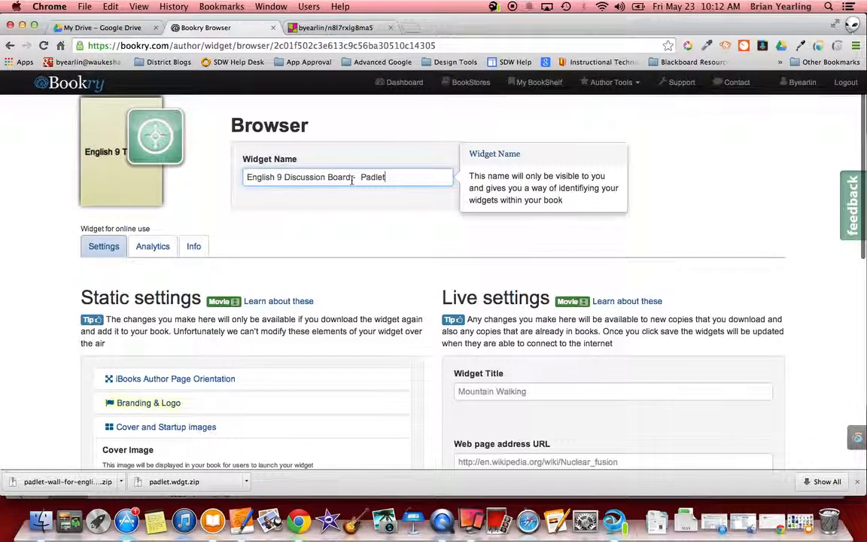
scroll(352, 181, "down", 5)
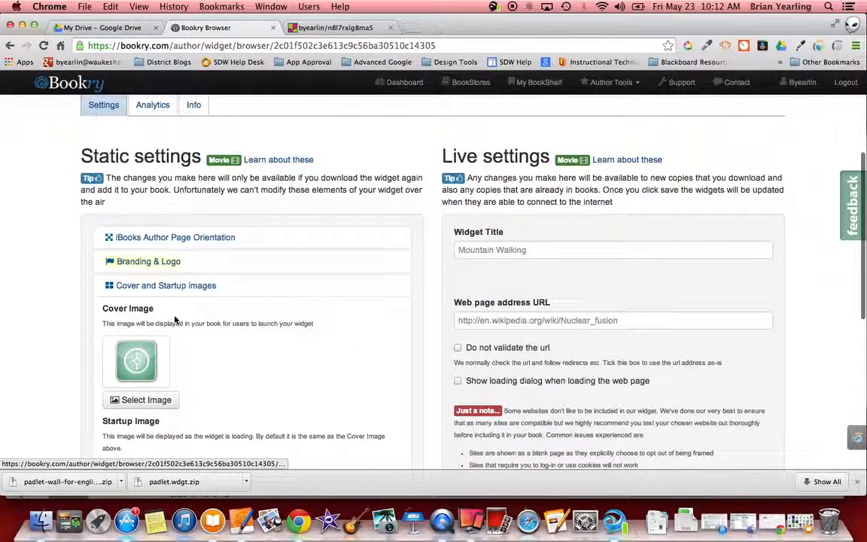
- Upload the Waukesha logo picture from the Pictures folder as the widget's cover image
scroll(174, 320, "down", 2)
scroll(175, 332, "down", 1)
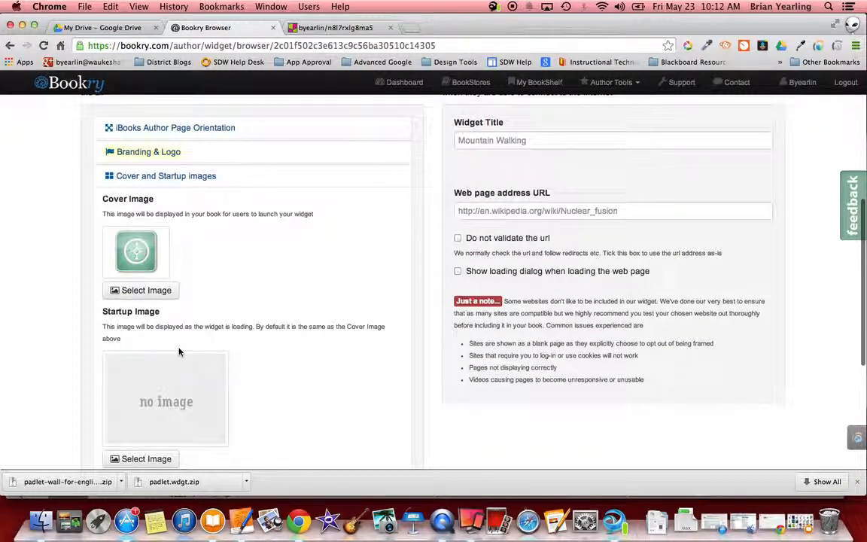
left_click(150, 297)
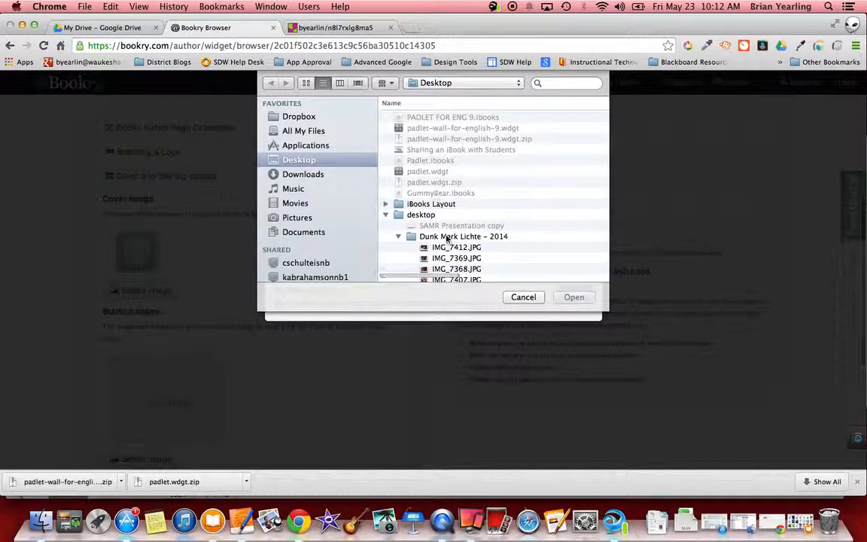
scroll(444, 226, "down", 3)
scroll(447, 239, "up", 2)
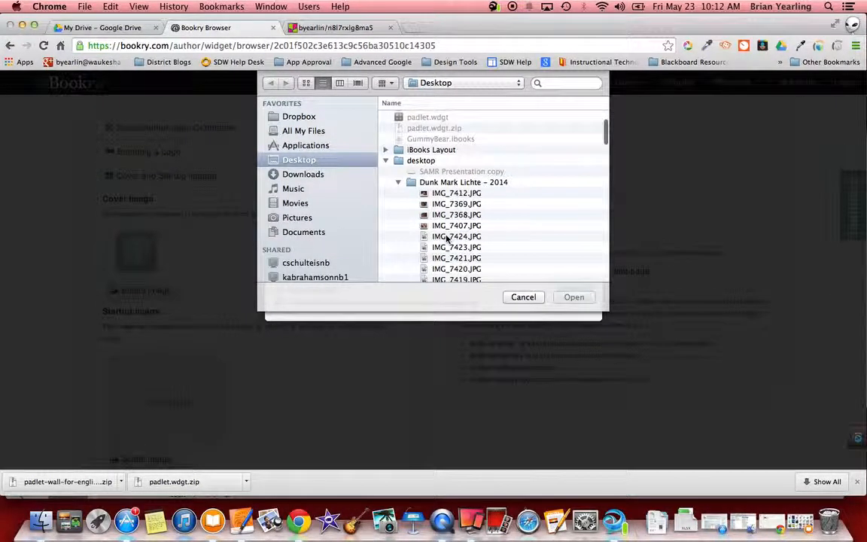
left_click(294, 203)
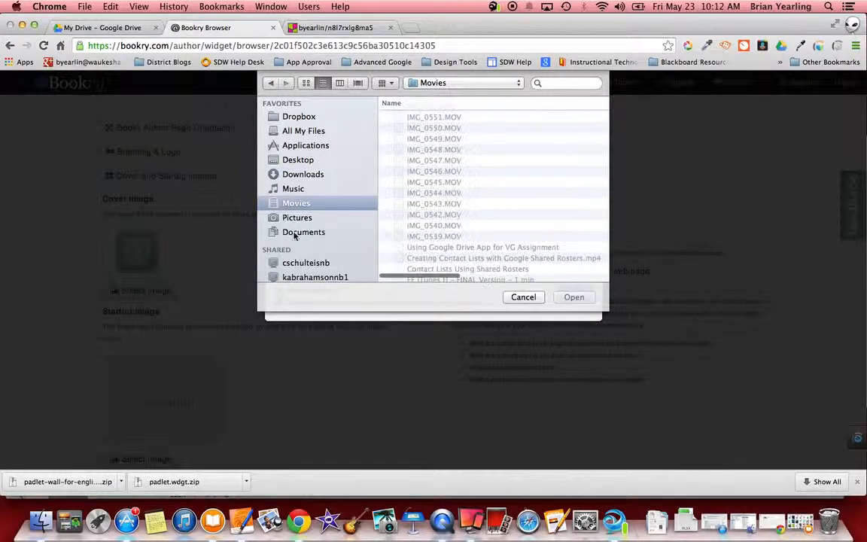
left_click(295, 234)
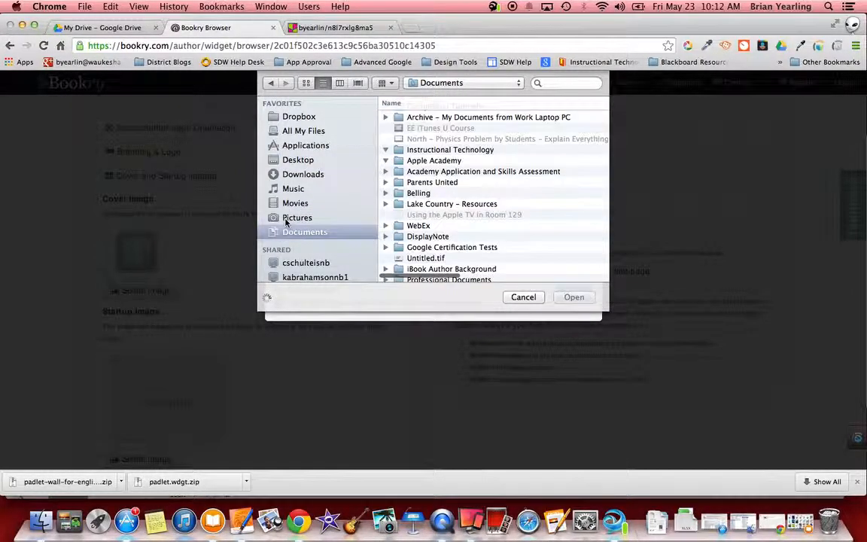
left_click(286, 219)
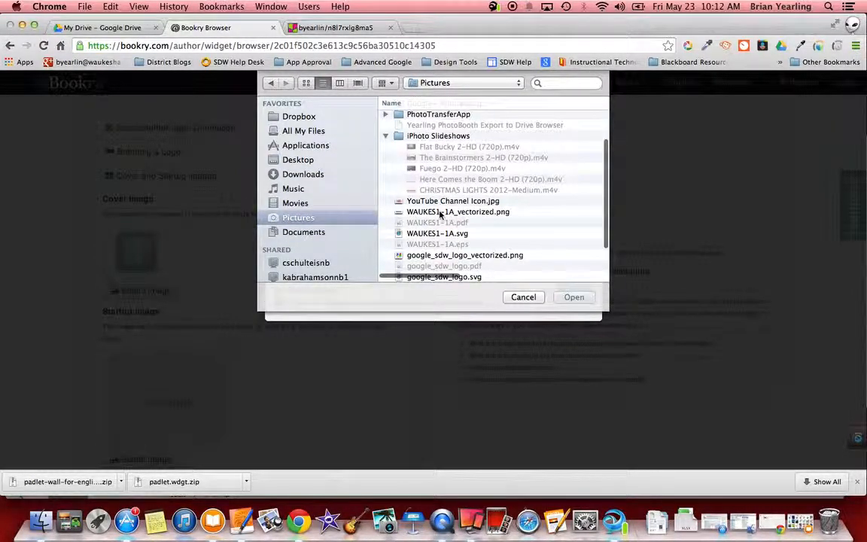
left_click(441, 213)
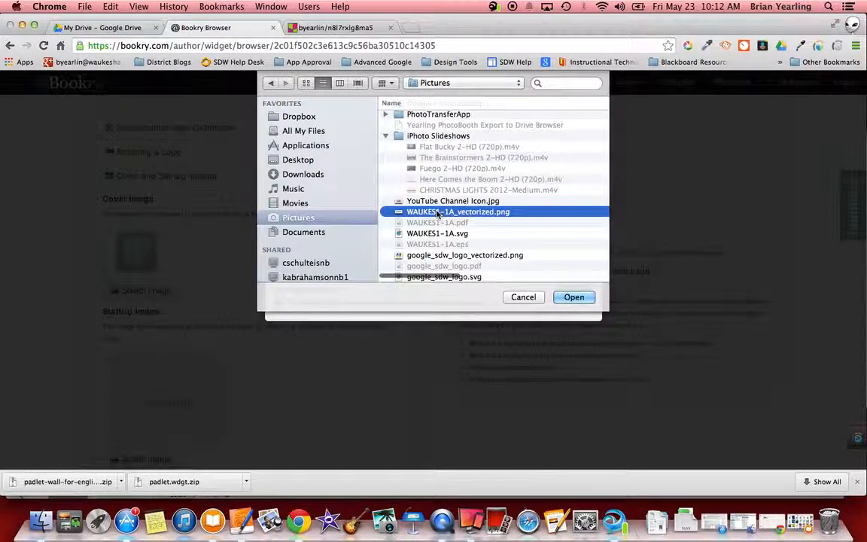
scroll(436, 242, "down", 5)
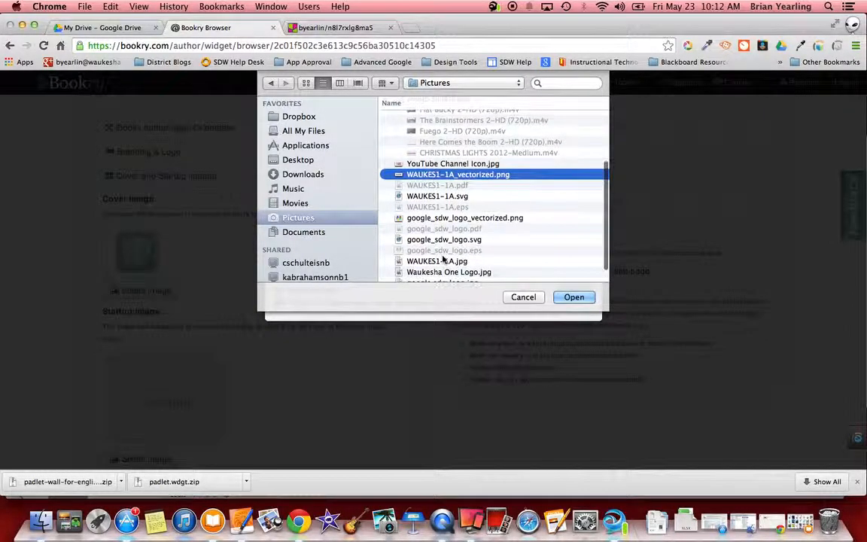
double_click(444, 255)
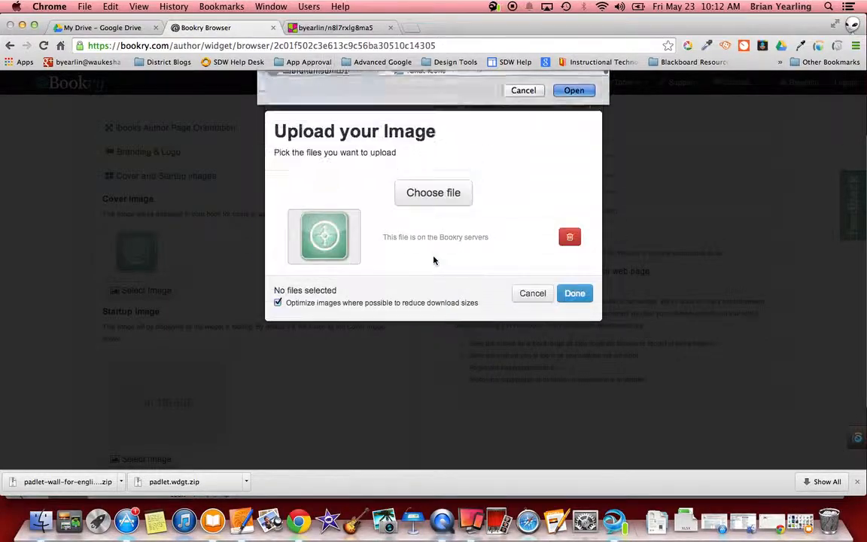
left_click(575, 294)
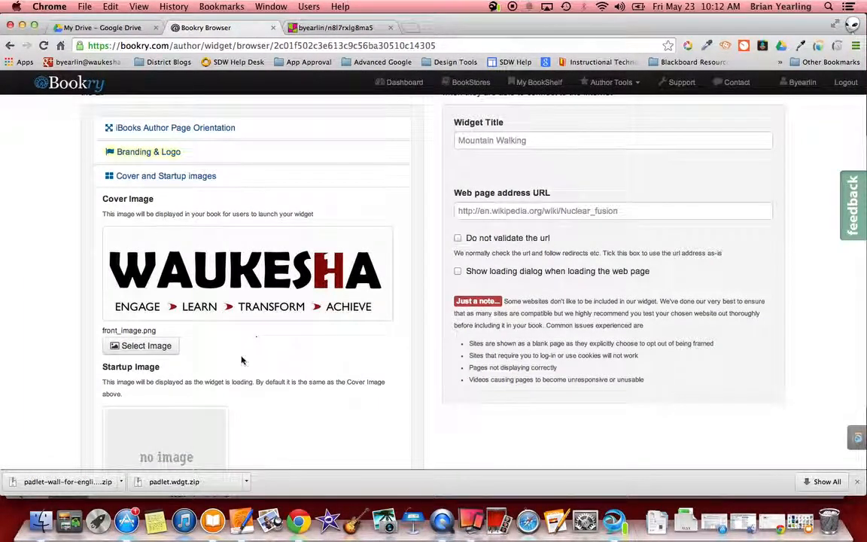
- Upload Waukesha One Logo.jpg from the Pictures folder as the widget's startup image
scroll(242, 360, "down", 3)
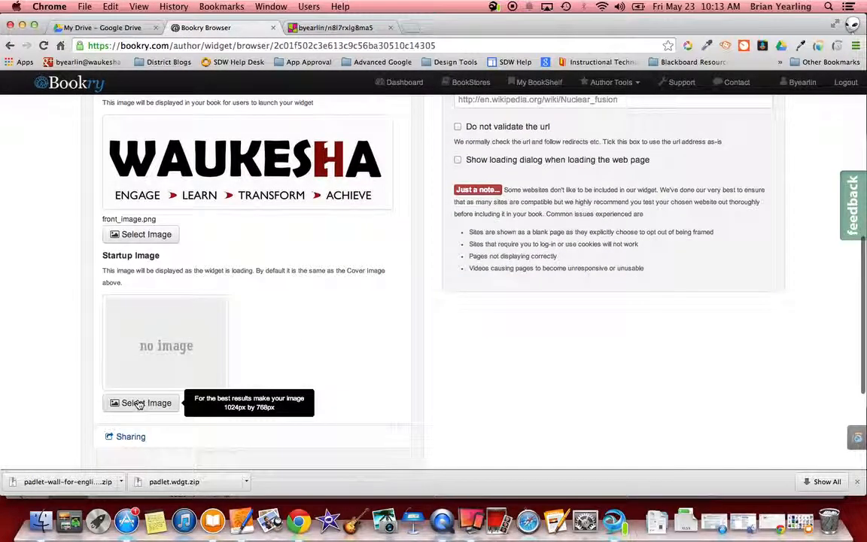
left_click(139, 406)
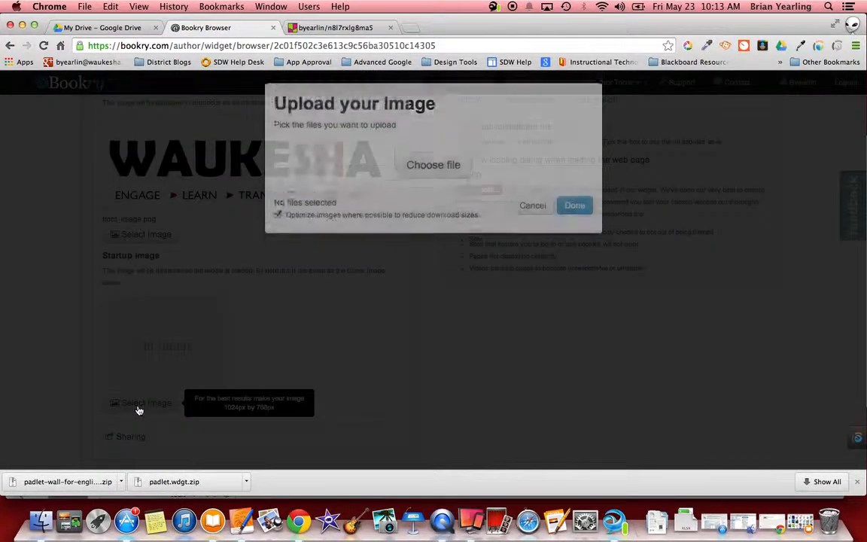
left_click(434, 164)
scroll(456, 175, "down", 5)
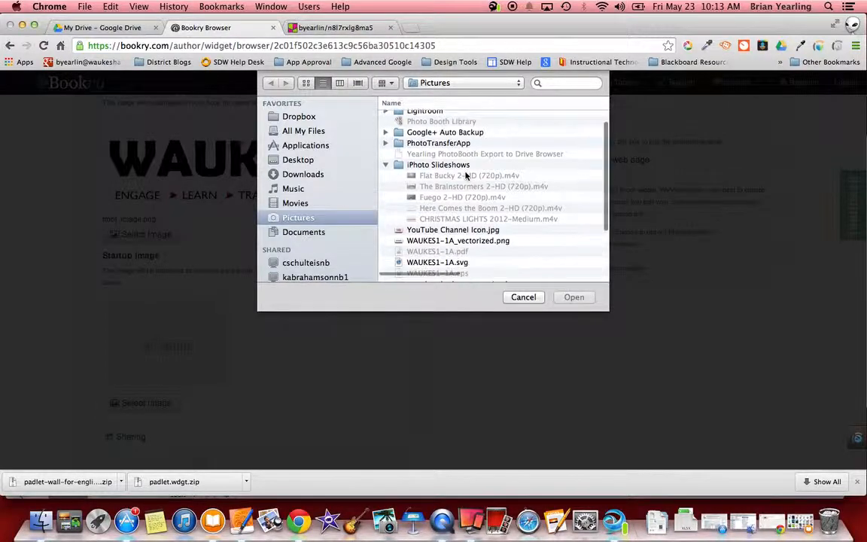
left_click(441, 254)
left_click(572, 297)
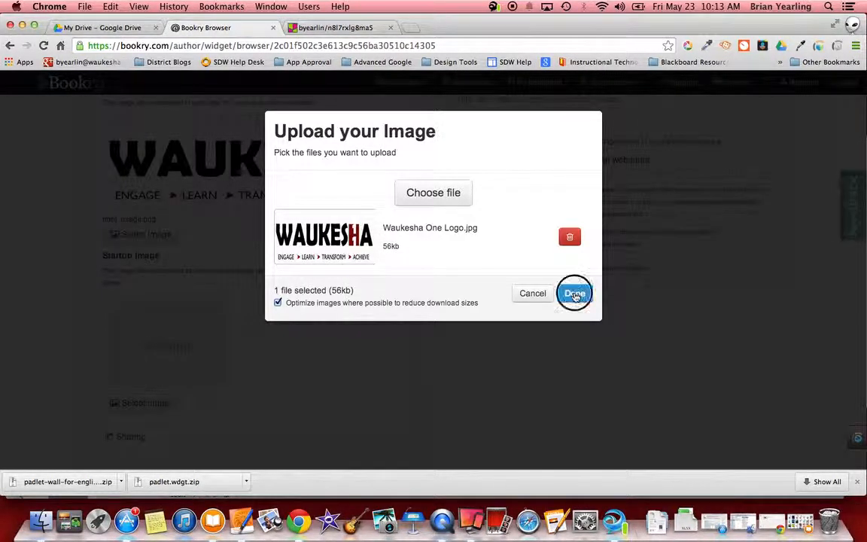
left_click(575, 295)
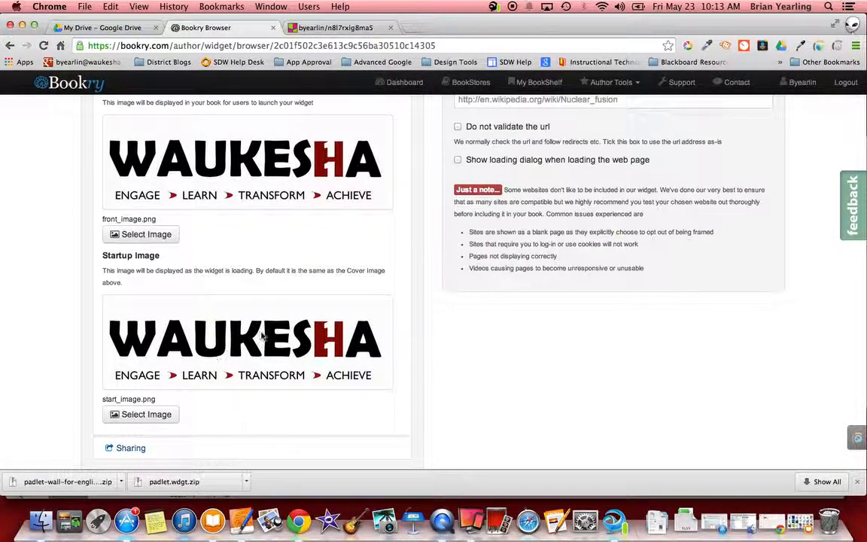
- Enter "English 9 Discussion Board - Padlet" as the widget title in the live settings
scroll(260, 337, "up", 10)
scroll(669, 252, "down", 5)
left_click(594, 218)
left_click(529, 291)
left_click(526, 218)
type("En")
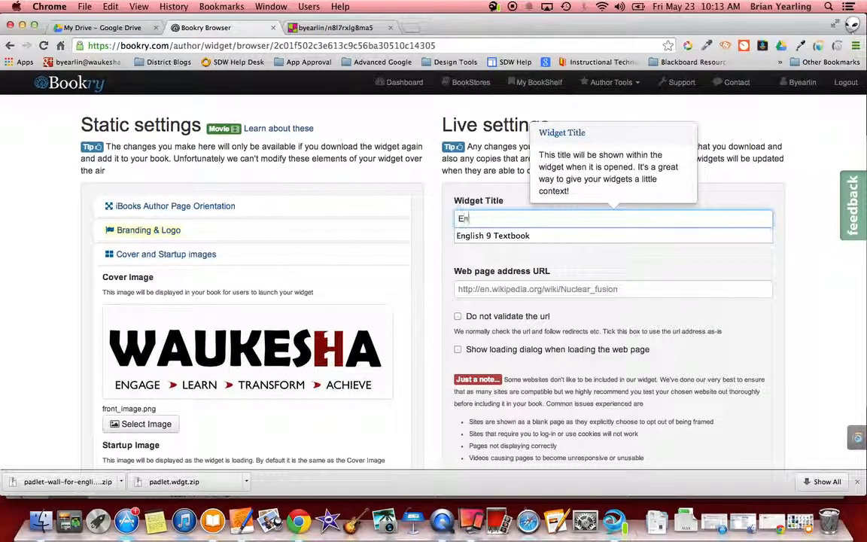
type("glish 9 Discussion Board - Padlet")
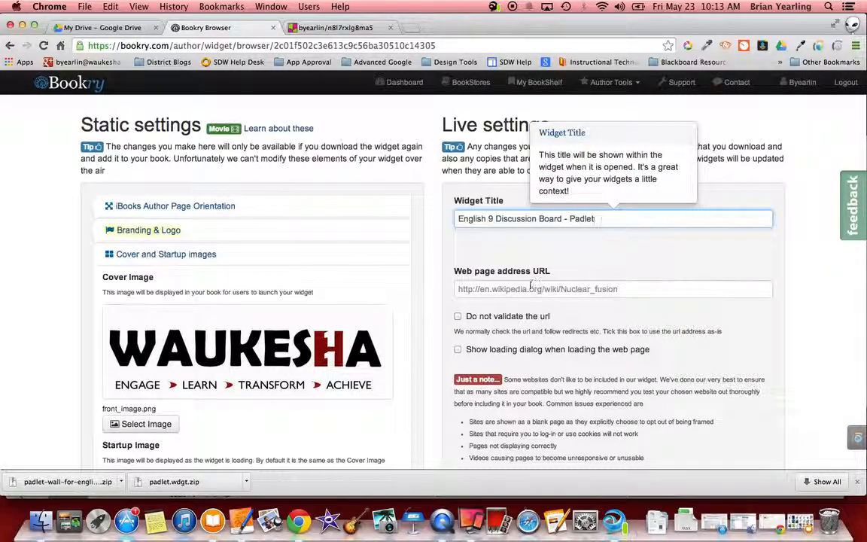
- Paste the copied Padlet wall link as the web page address URL and save the widget
left_click(531, 288)
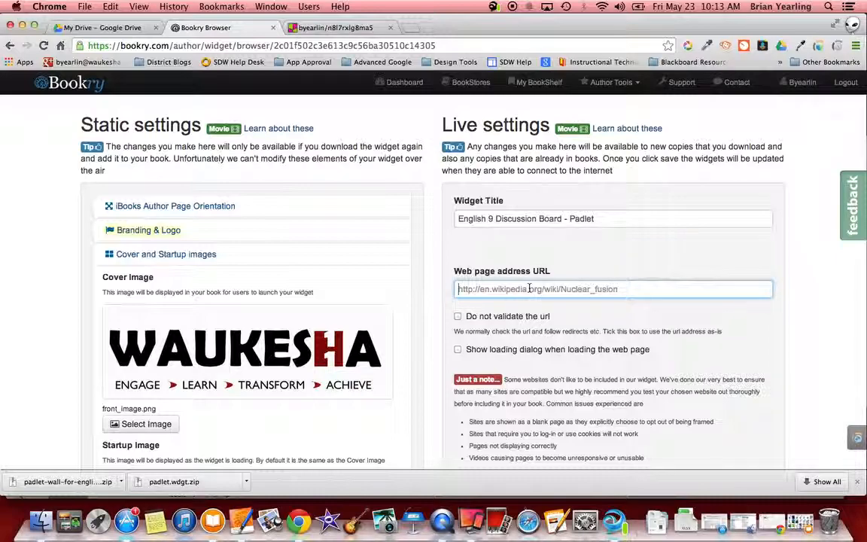
right_click(531, 289)
left_click(552, 345)
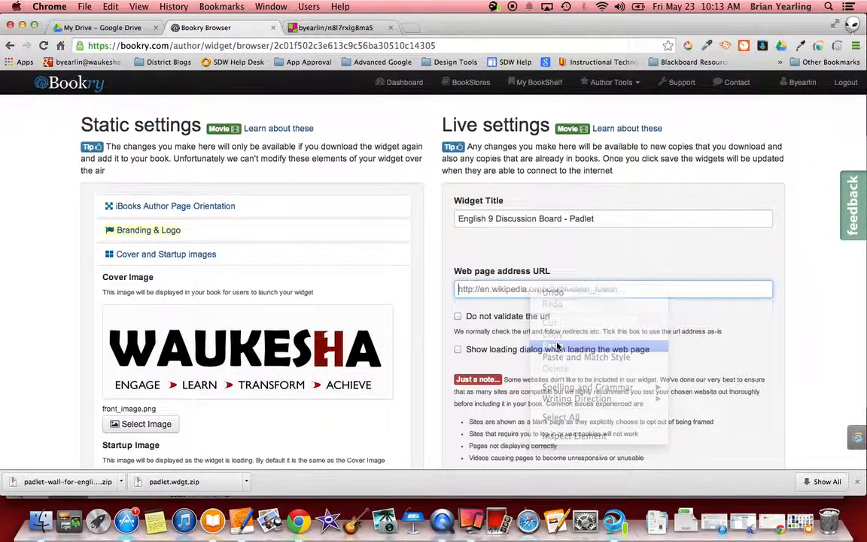
left_click(640, 279)
scroll(550, 307, "down", 4)
scroll(549, 307, "down", 6)
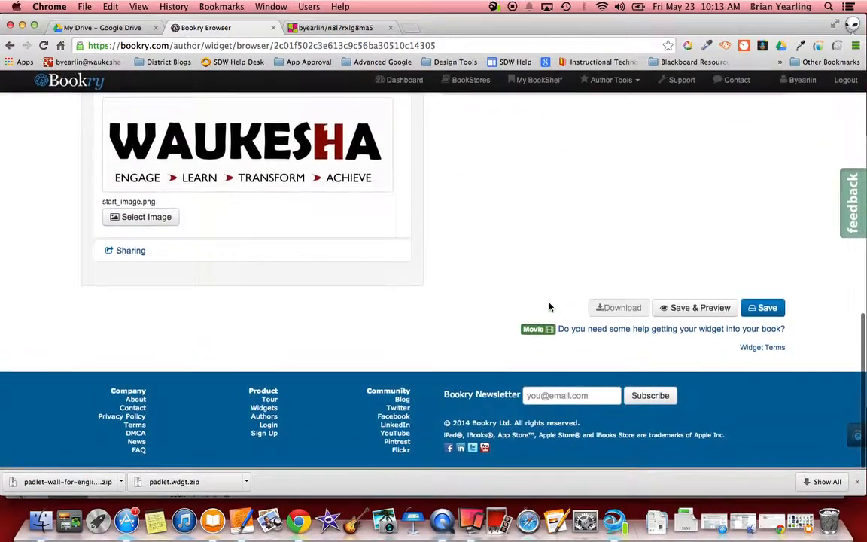
left_click(766, 310)
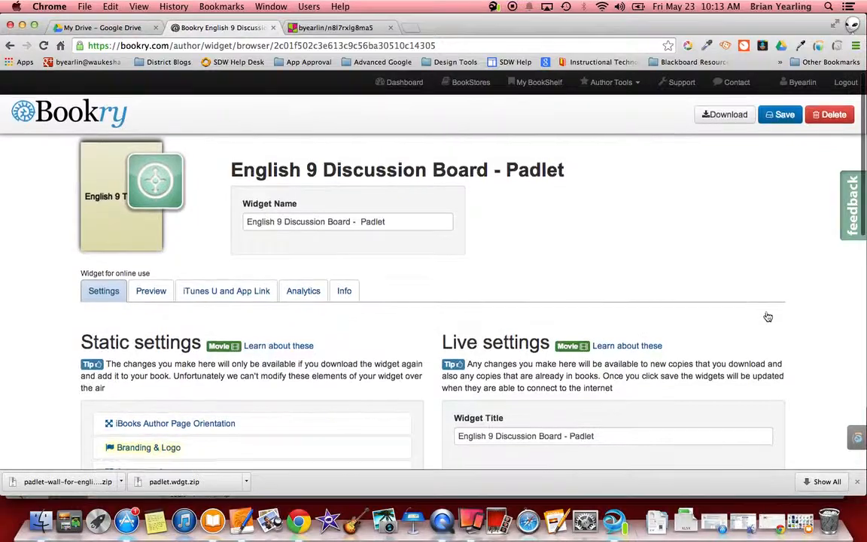
- Download the widget to the Desktop as "padlet-wall-for-english-9 Discussion Board.zip"
scroll(767, 316, "down", 10)
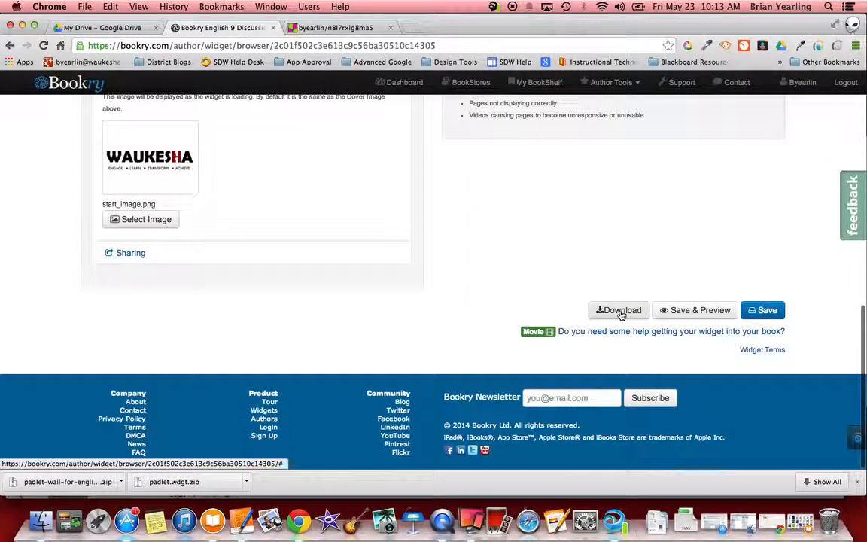
left_click(619, 311)
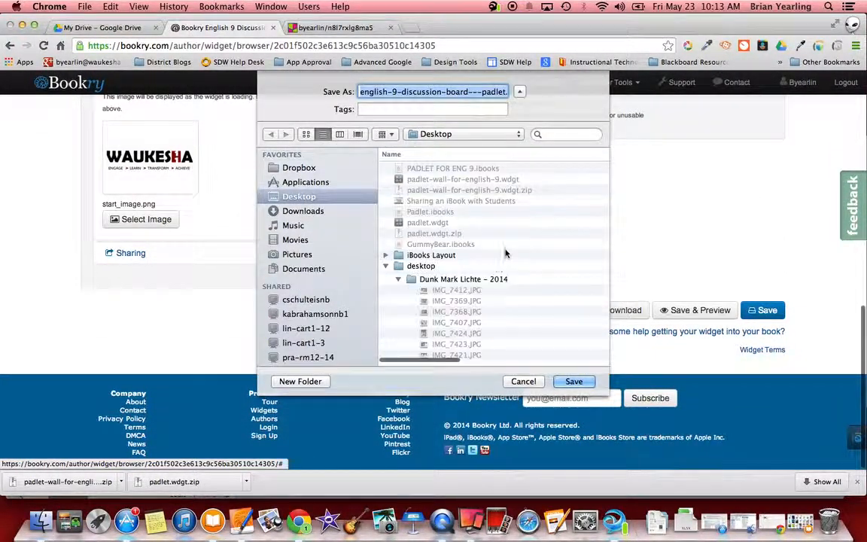
left_click(443, 181)
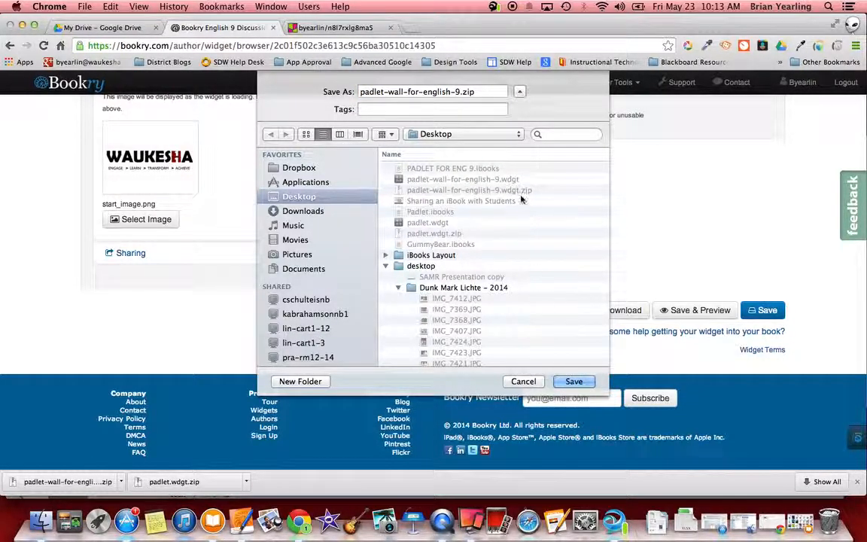
left_click(462, 91)
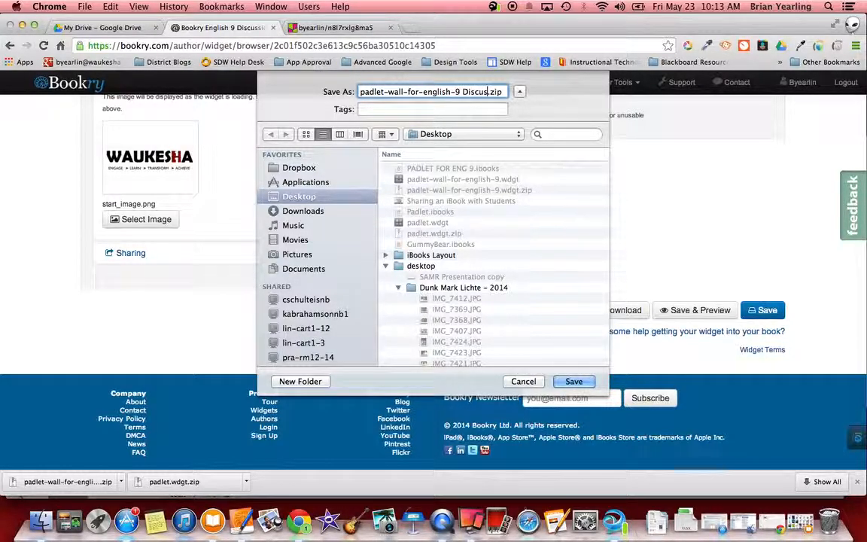
type("Discussion Board")
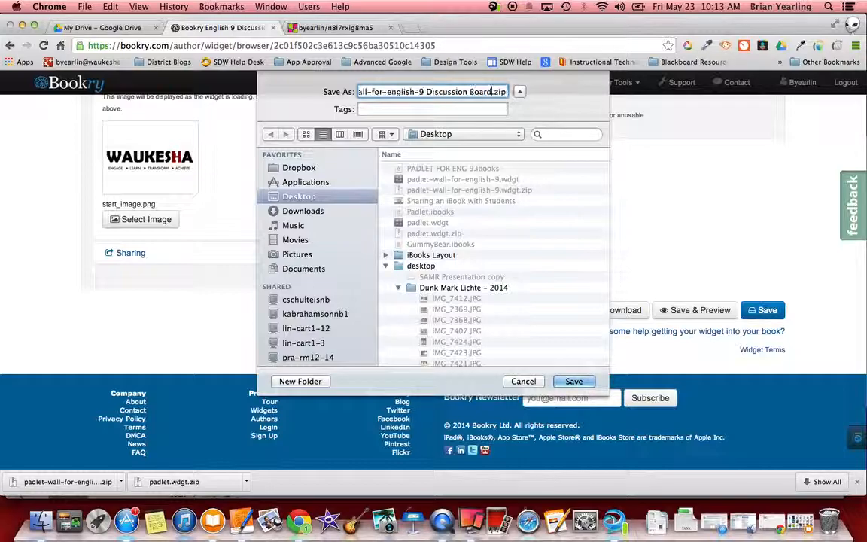
left_click(573, 381)
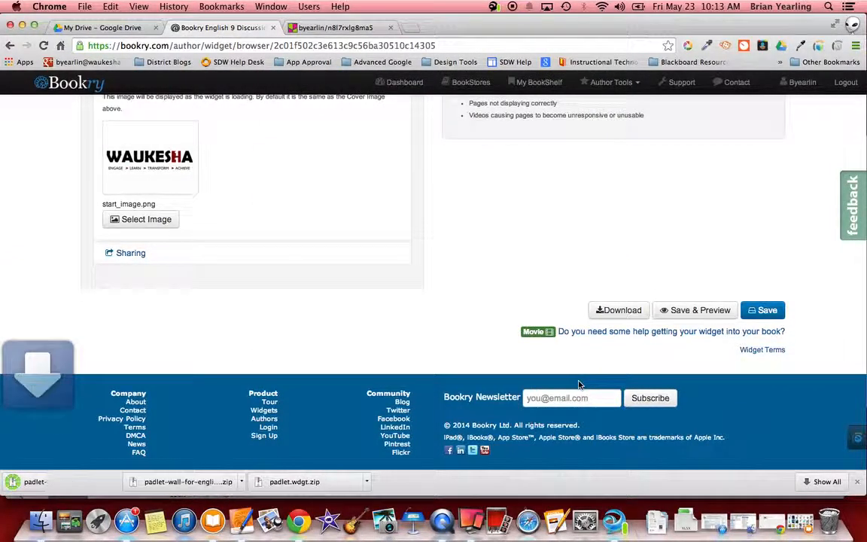
scroll(326, 327, "up", 15)
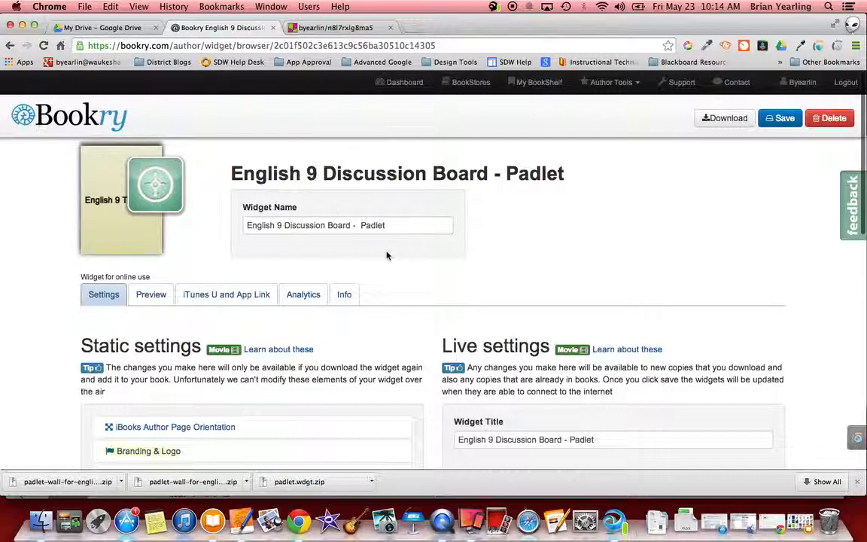
scroll(387, 256, "down", 1)
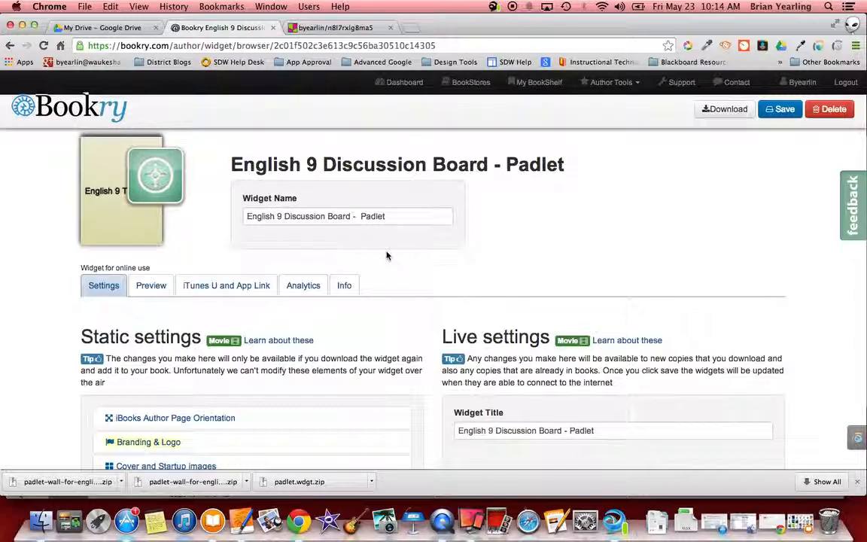
- Minimize the browser and book windows and unzip the downloaded Padlet widget archive on the desktop
left_click(22, 25)
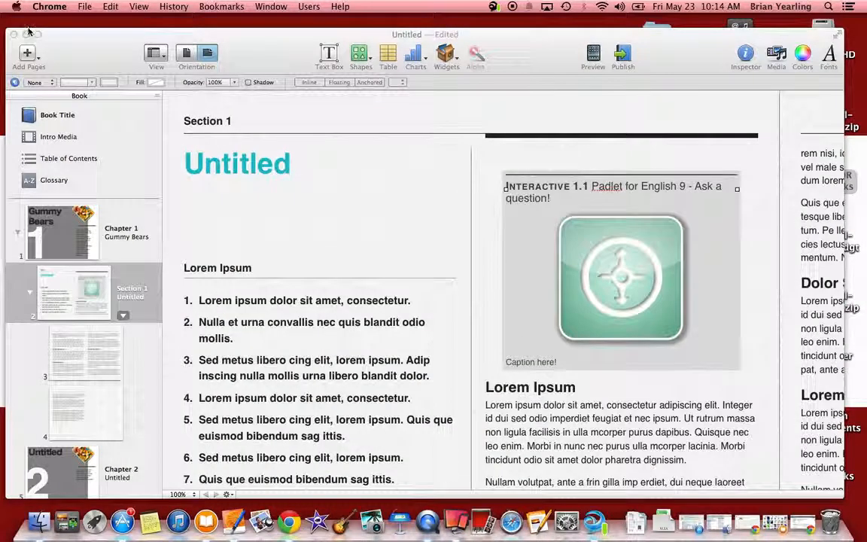
left_click(23, 34)
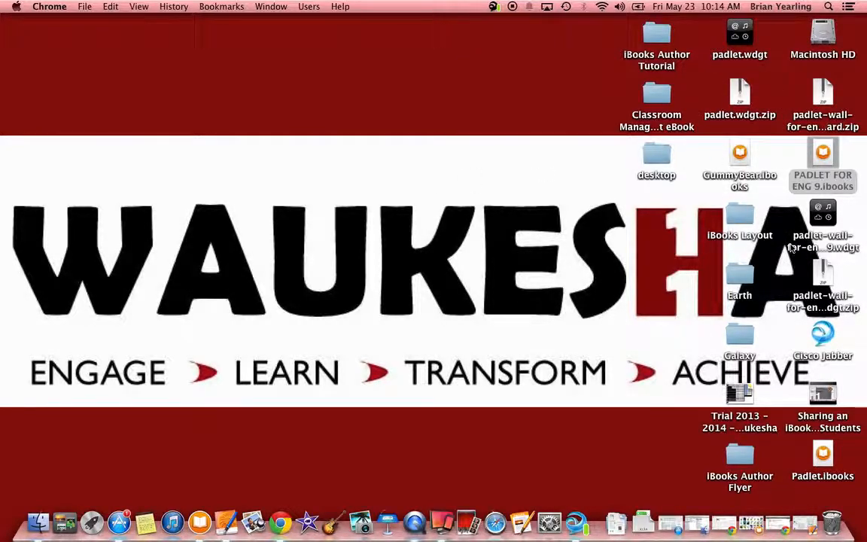
left_click(824, 105)
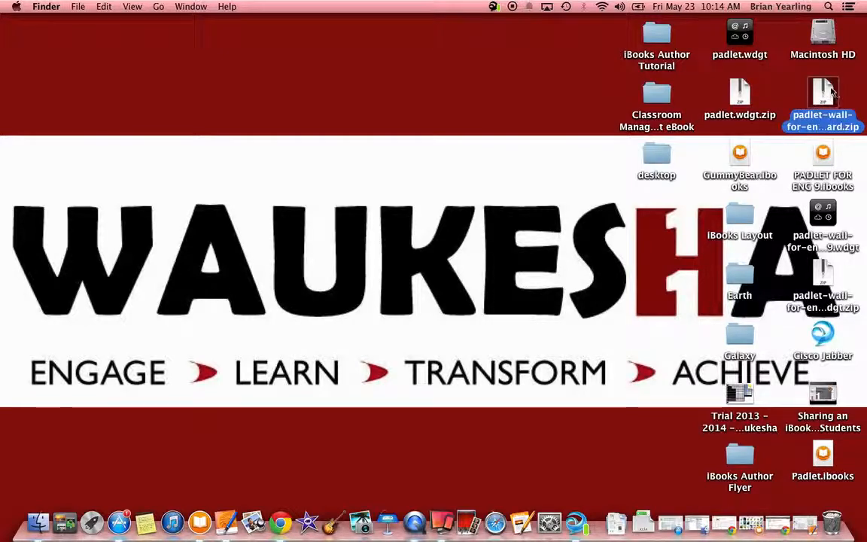
double_click(829, 98)
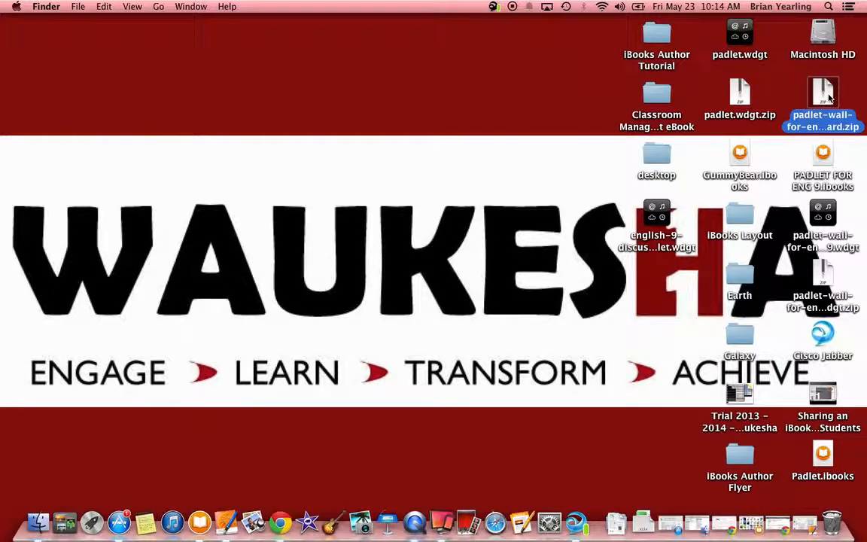
- Select the extracted English 9 discussion board .wdgt file on the desktop and switch to the open book in iBooks Author
mouse_move(655, 209)
left_mouse_down()
mouse_move(658, 202)
mouse_move(552, 218)
mouse_move(664, 201)
left_mouse_up()
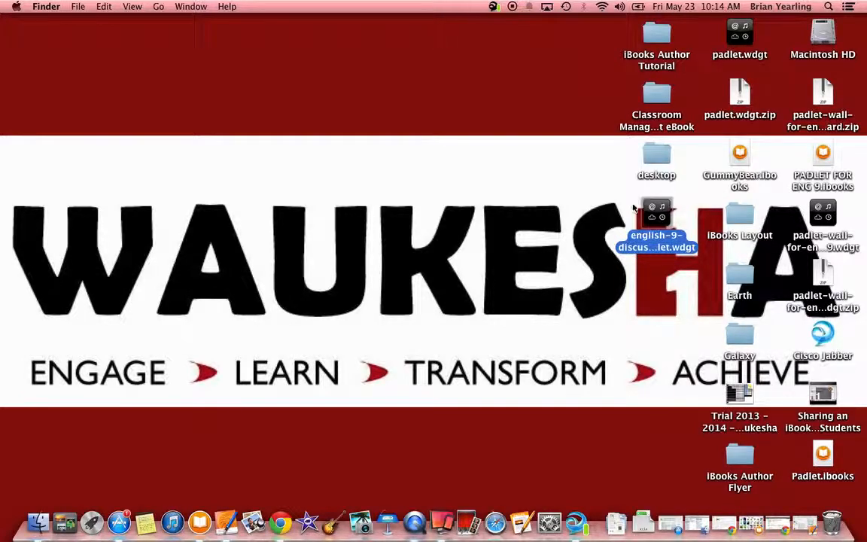
left_click_drag(660, 215, 655, 215)
left_click(227, 519)
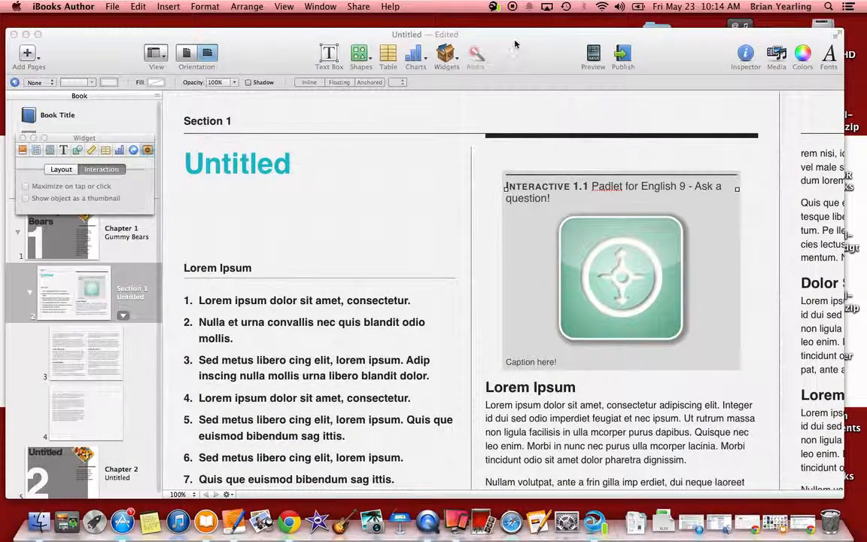
- Delete the existing "Padlet for English 9 - Ask a question!" interactive widget from the Section 1 page
left_click_drag(514, 36, 319, 39)
right_click(417, 210)
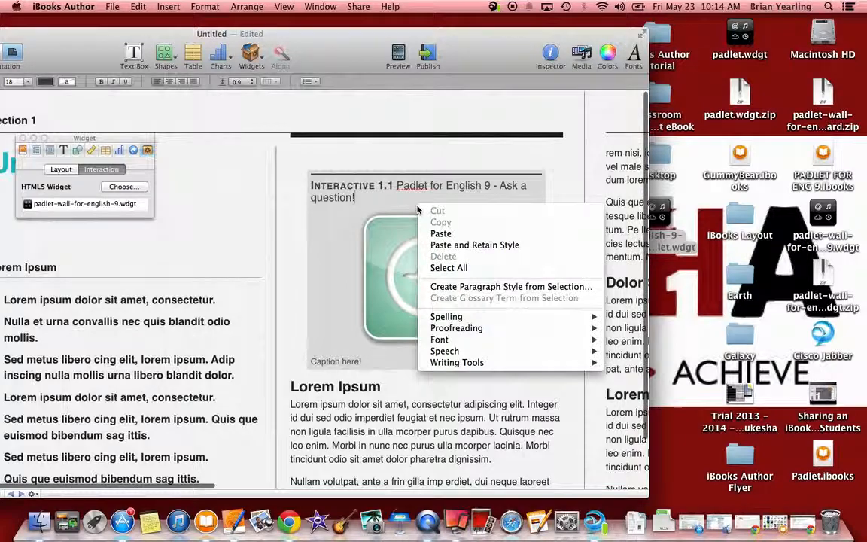
left_click(353, 192)
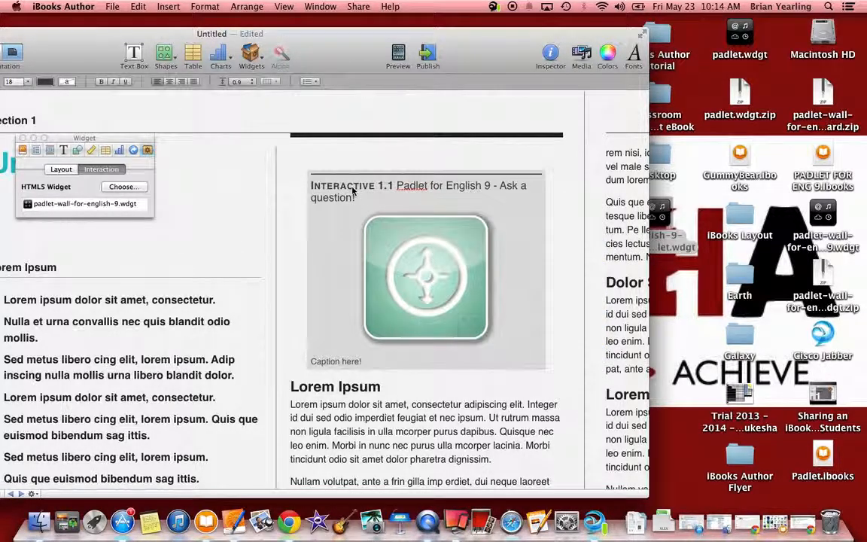
left_click(341, 171)
right_click(342, 173)
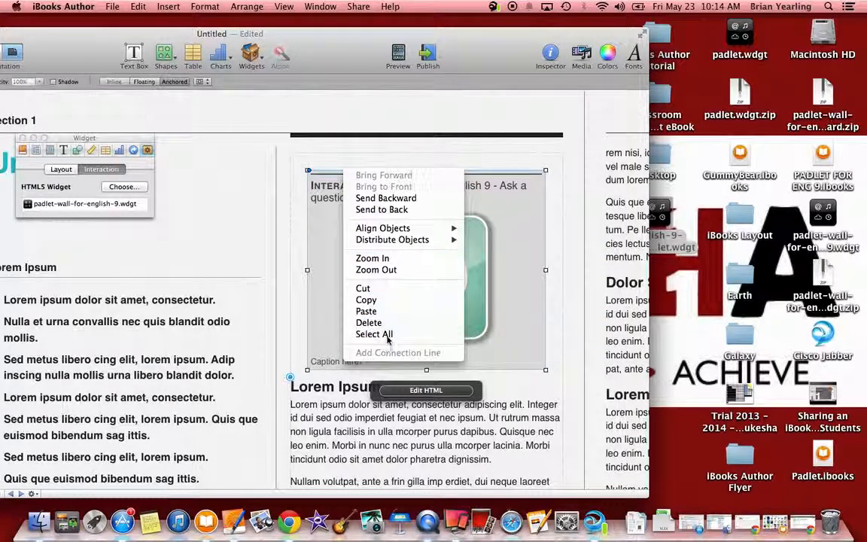
left_click(372, 322)
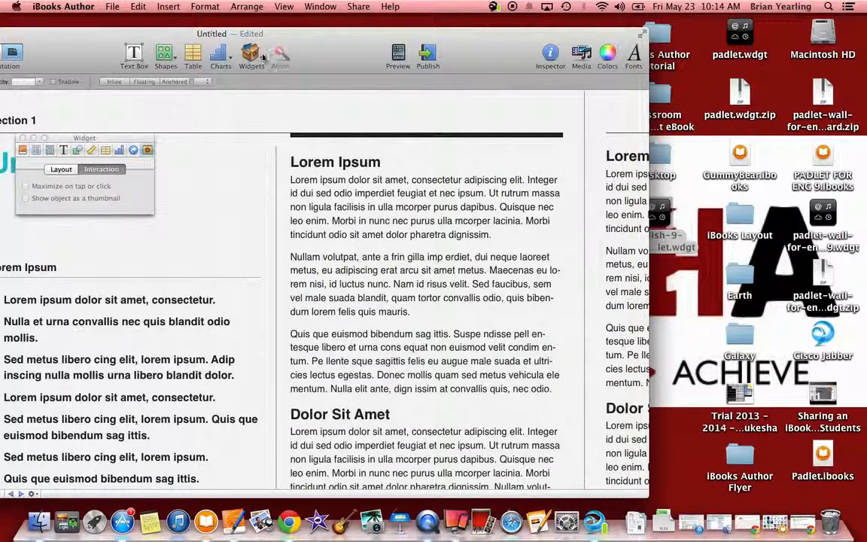
- Insert an HTML widget into the text column of the Section 1 page
left_click(261, 57)
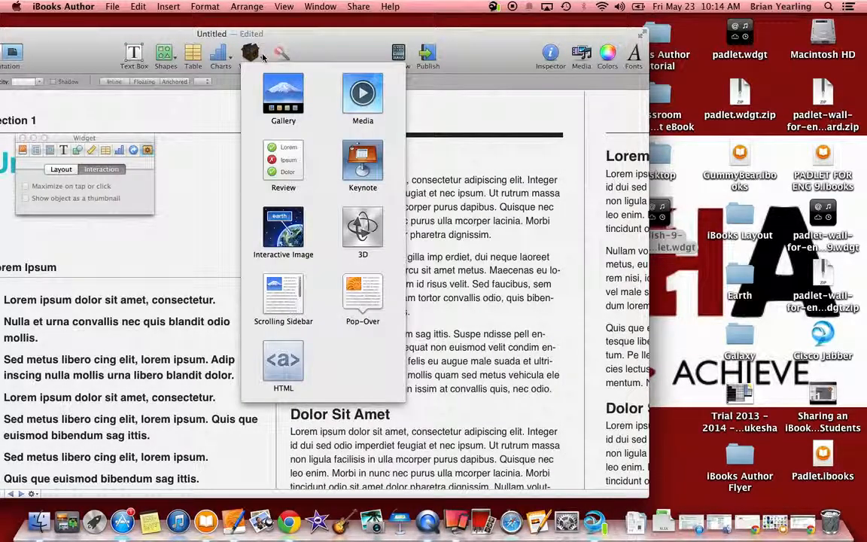
left_click(286, 358)
left_click_drag(281, 257, 443, 200)
- Replace the HTML widget's title with "Ask a question on the discussion board!" and its caption with "Caption here!"
left_click(443, 200)
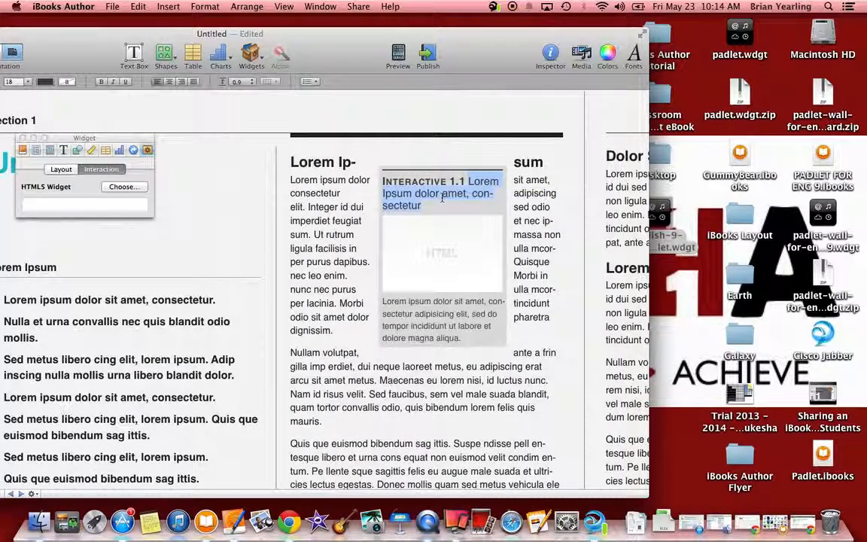
type("AAsksk")
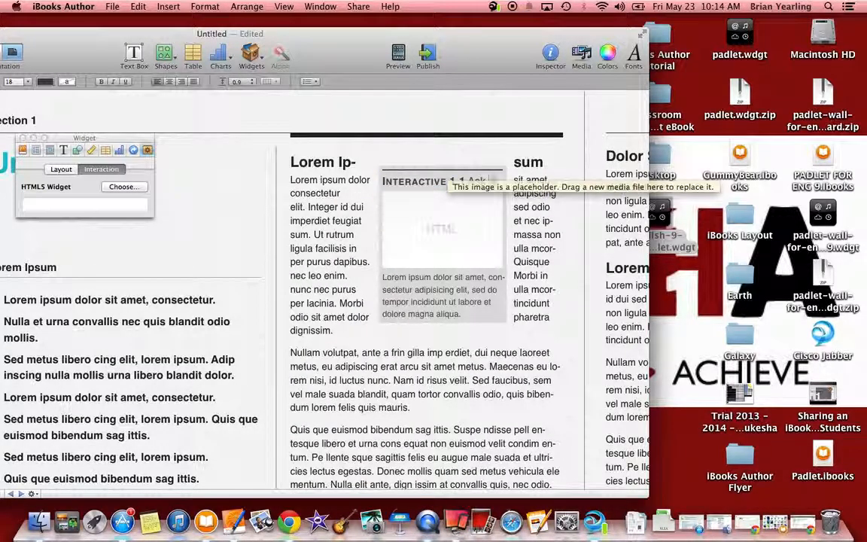
type(" a question on the discussion board!")
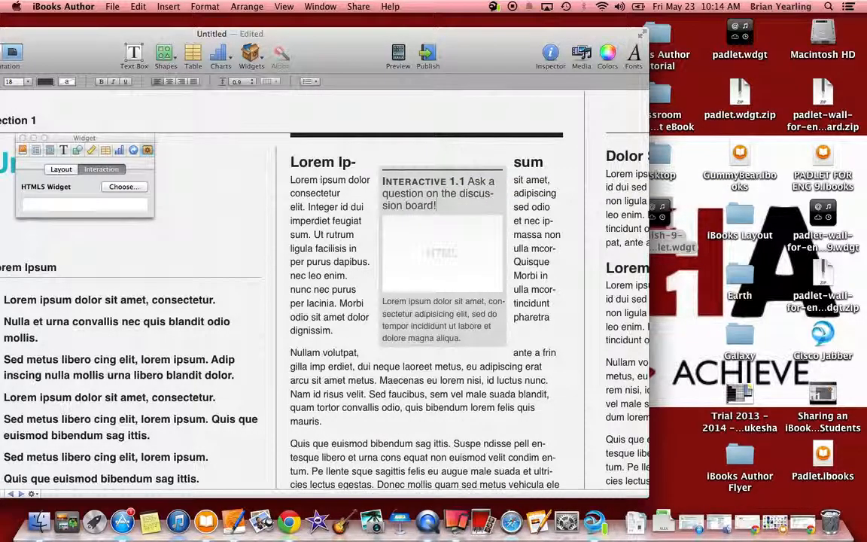
left_click(447, 318)
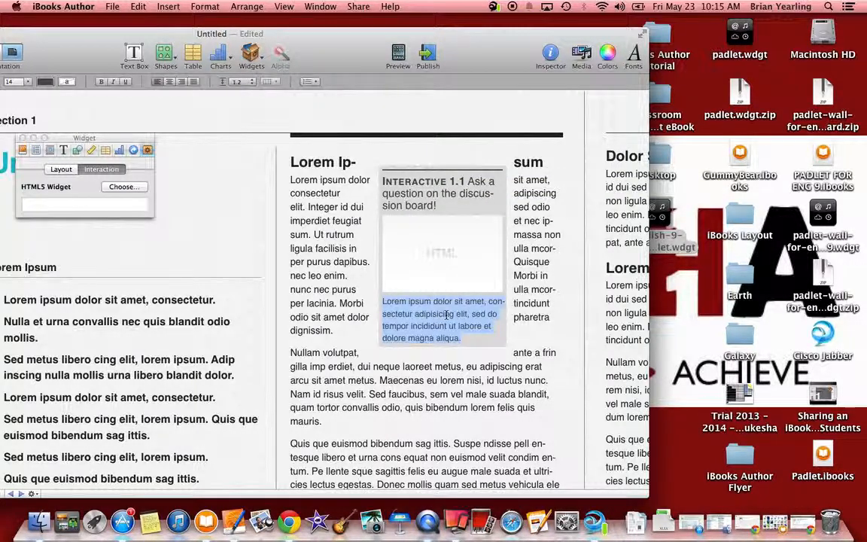
type("Caption her")
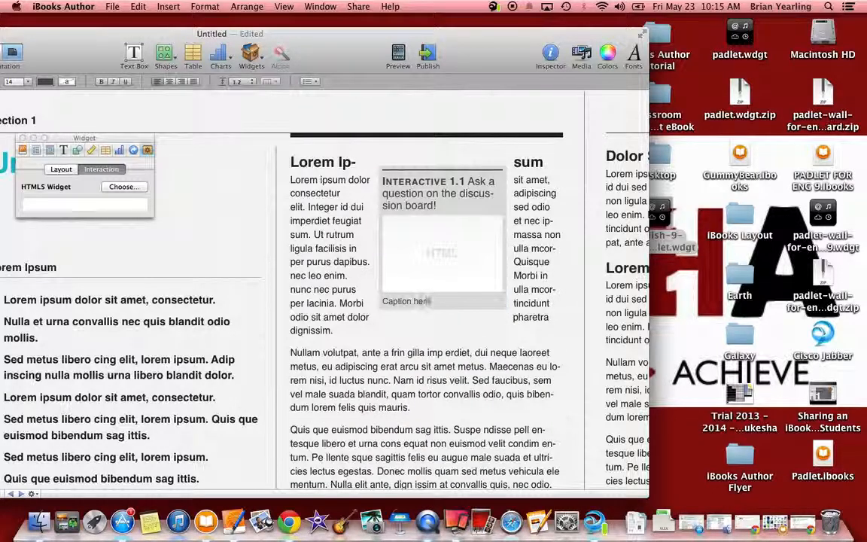
- Load the desktop file english-9-discussion-board---padlet.wdgt into the HTML widget and enlarge the widget to fill most of the text column's width
left_click_drag(491, 38, 438, 30)
left_click_drag(656, 214, 397, 244)
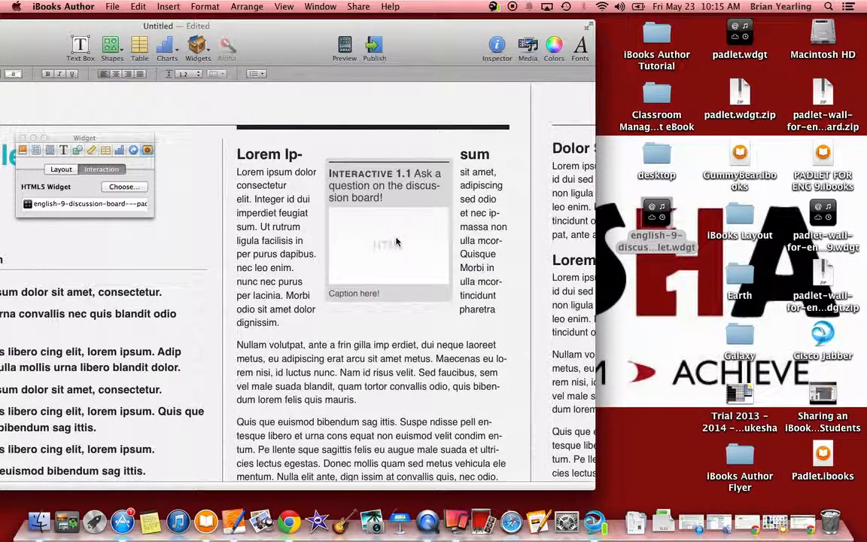
left_click(337, 275)
left_click_drag(325, 302, 251, 346)
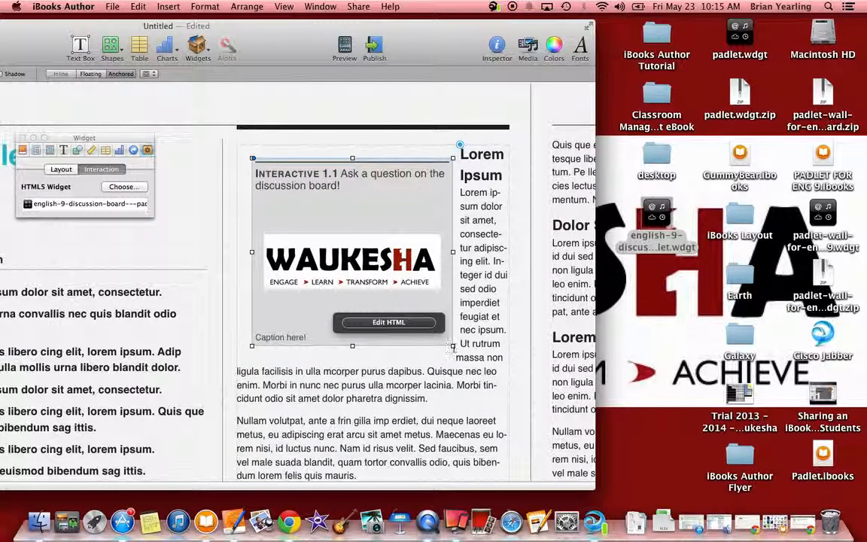
mouse_move(453, 346)
left_mouse_down()
mouse_move(497, 333)
mouse_move(507, 368)
mouse_move(473, 332)
mouse_move(495, 345)
mouse_move(465, 343)
left_mouse_up()
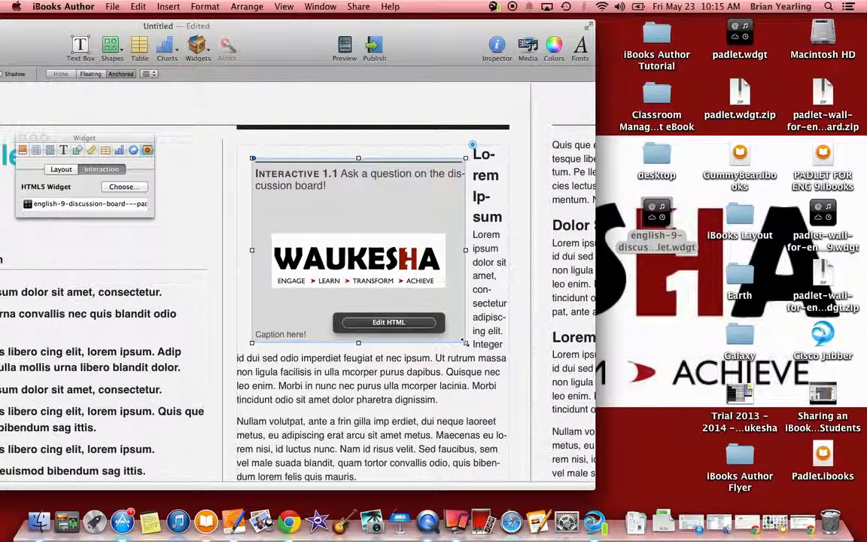
- Export the book in iBooks format to the Desktop as "DISCUSSION BOARD.ibooks"
left_click_drag(439, 28, 695, 5)
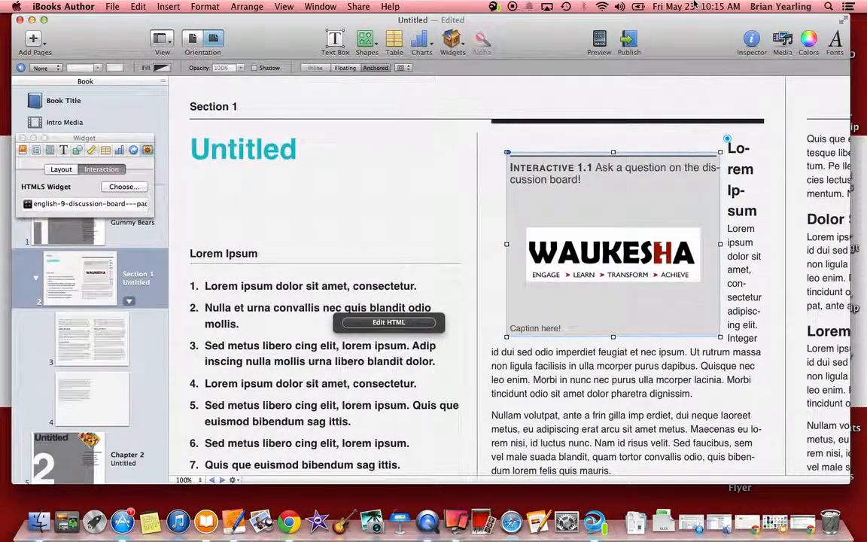
left_click(106, 6)
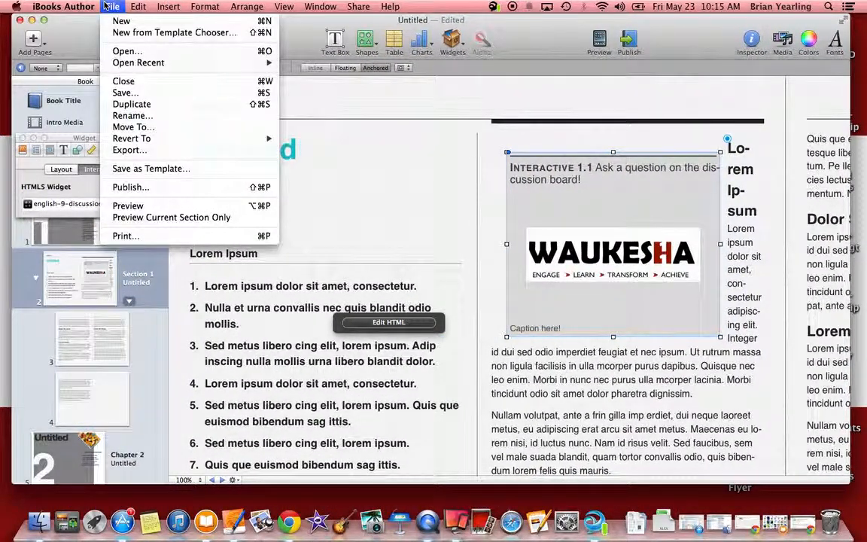
left_click(162, 148)
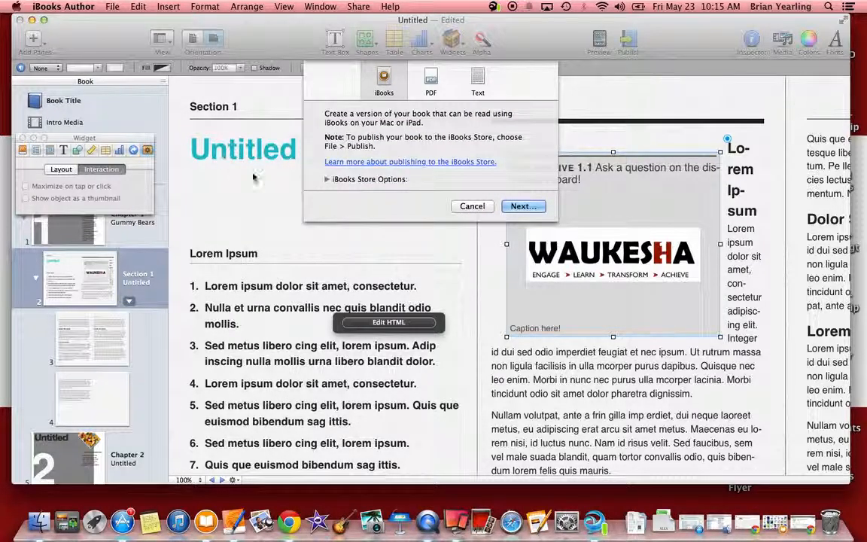
left_click(523, 207)
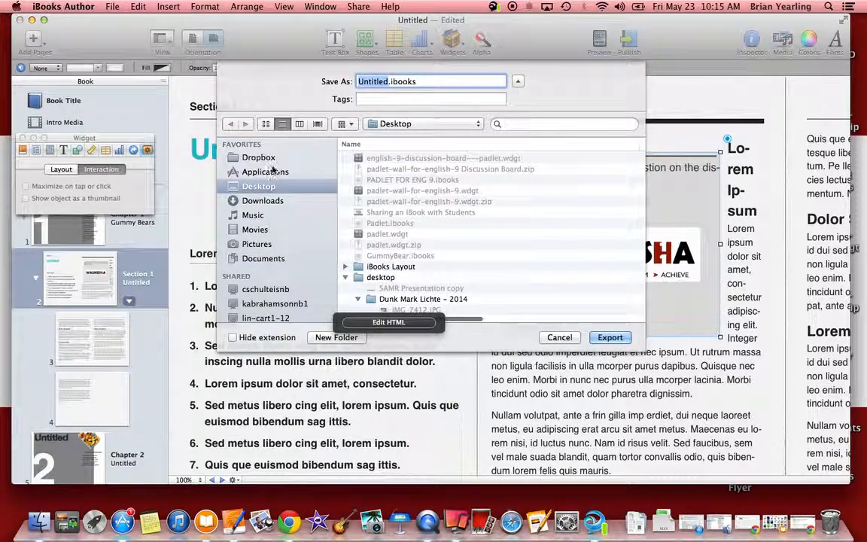
type("DISCUSSION ")
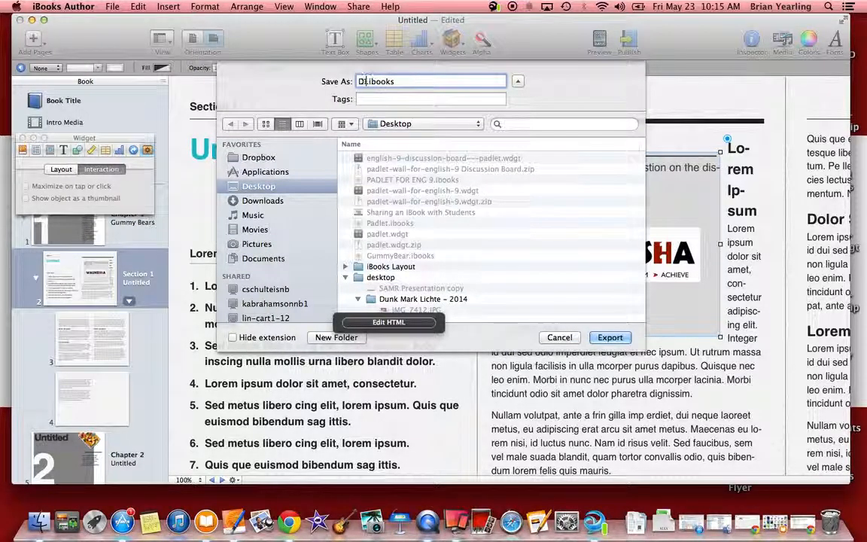
type("BOARD")
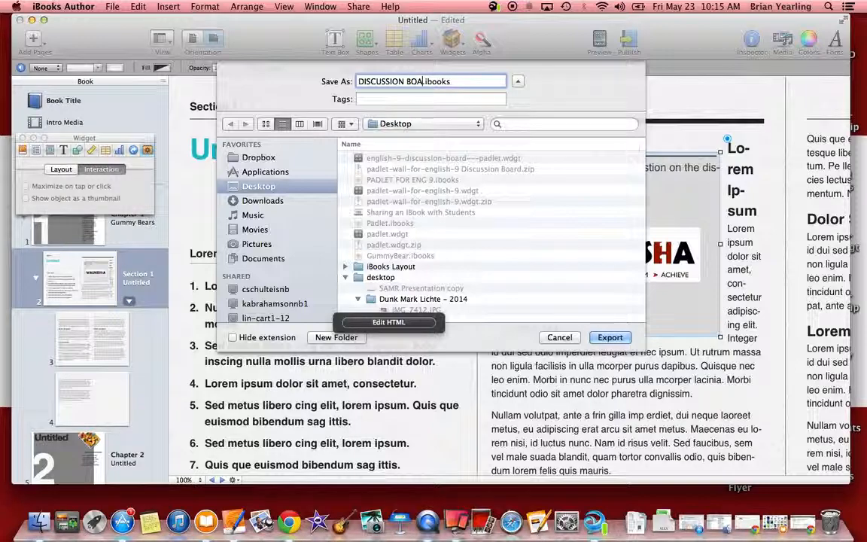
left_click(621, 336)
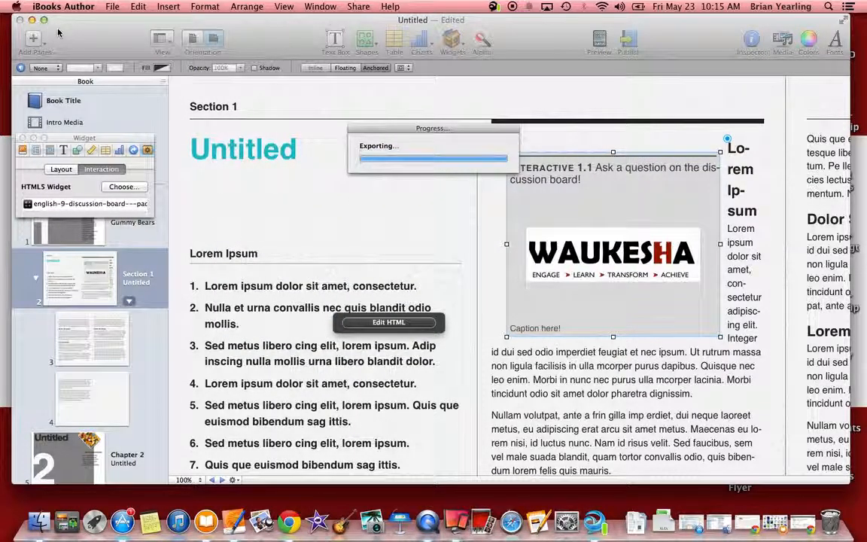
- Minimize the book, open the exported DISCUSSION BOARD.ibooks from the desktop in iBooks, and launch the discussion board widget on page 2
left_click(31, 20)
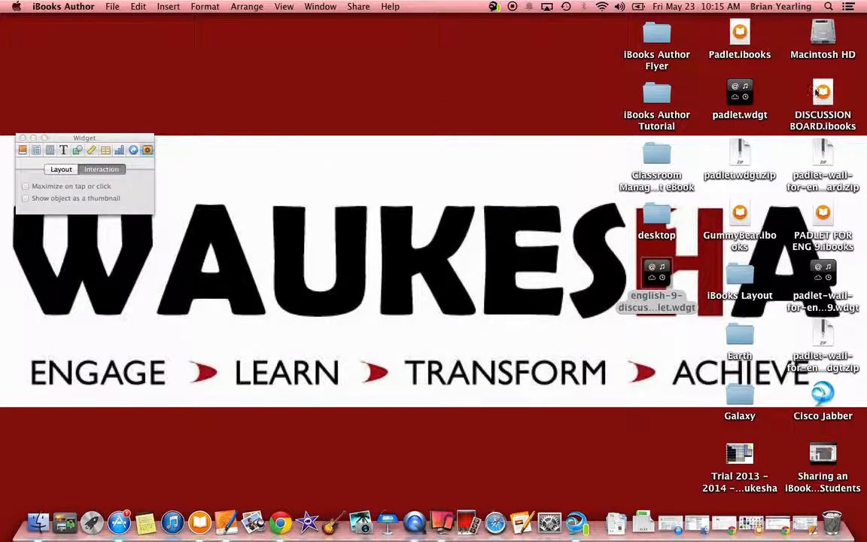
double_click(822, 91)
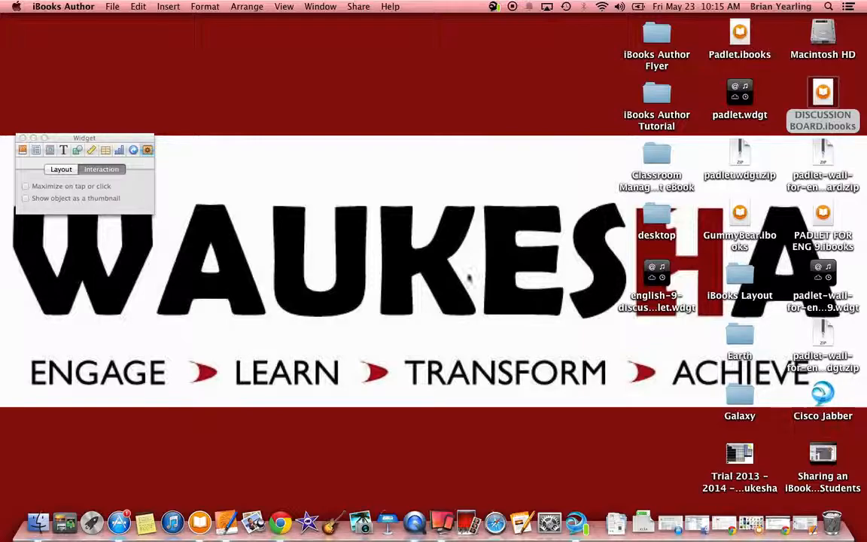
double_click(827, 94)
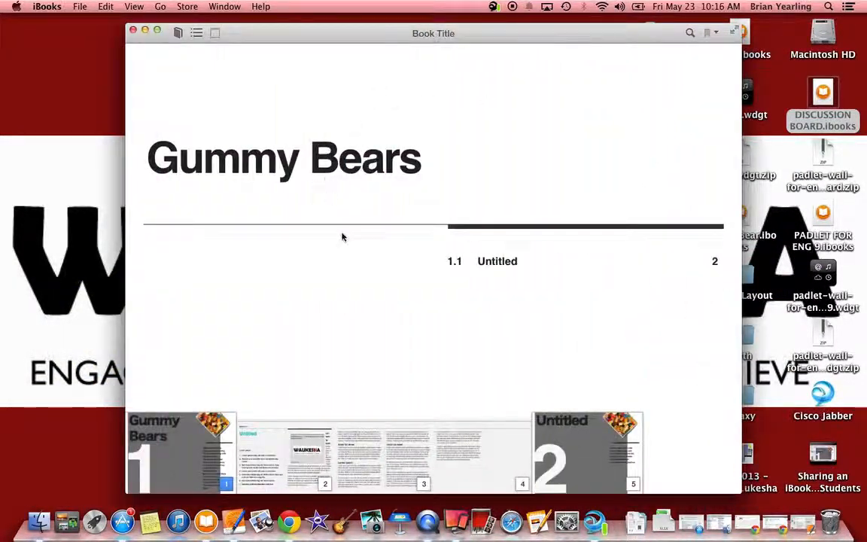
left_click(245, 449)
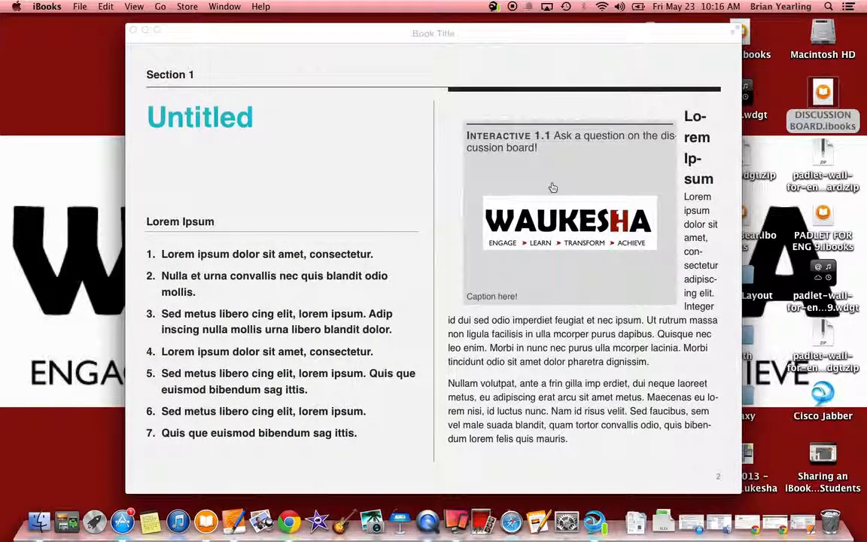
left_click(552, 223)
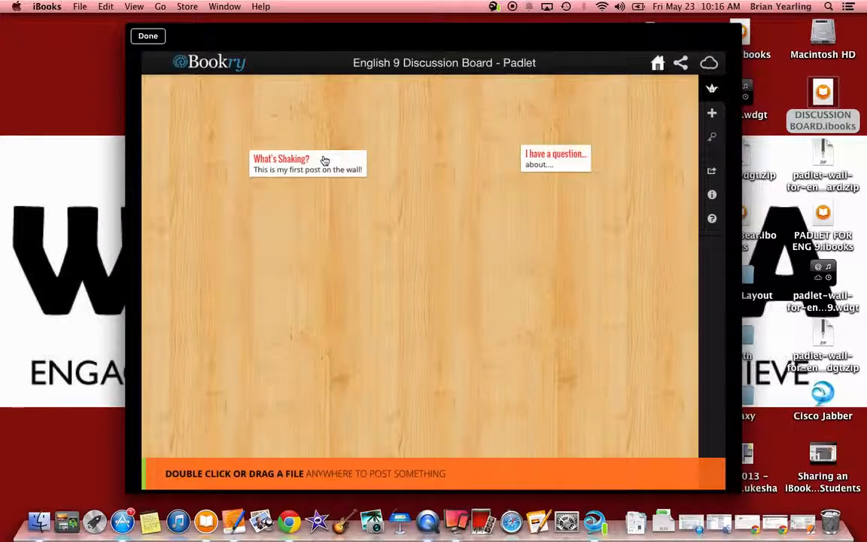
- Add a post titled "Ask a Question" to the middle of the embedded Padlet wall and return to the book page
double_click(358, 254)
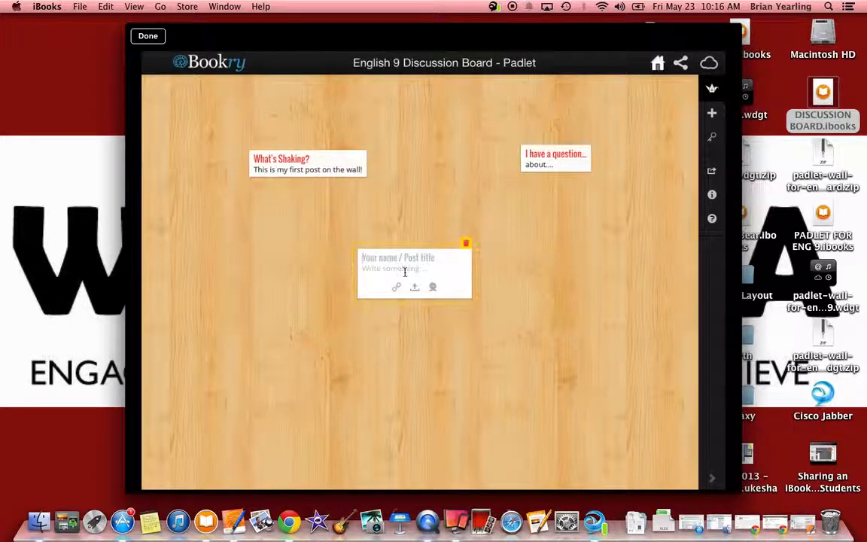
type("Ask a q")
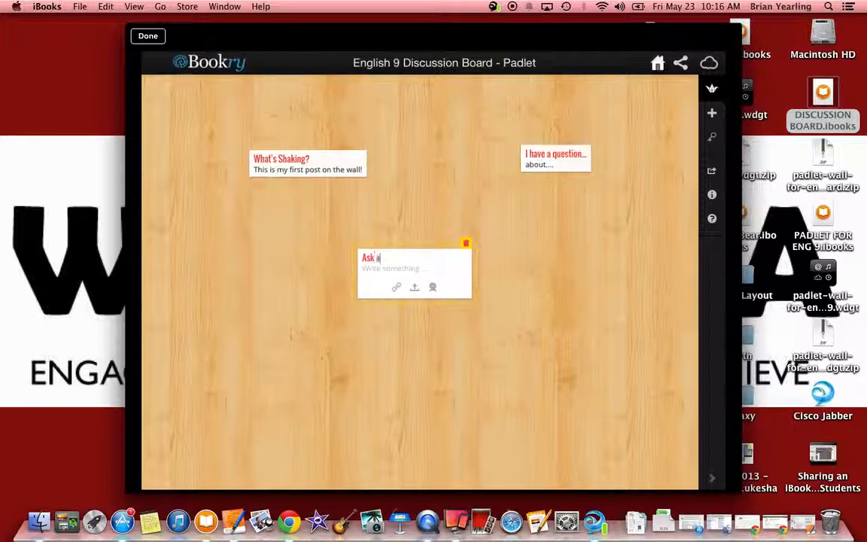
type("uestion")
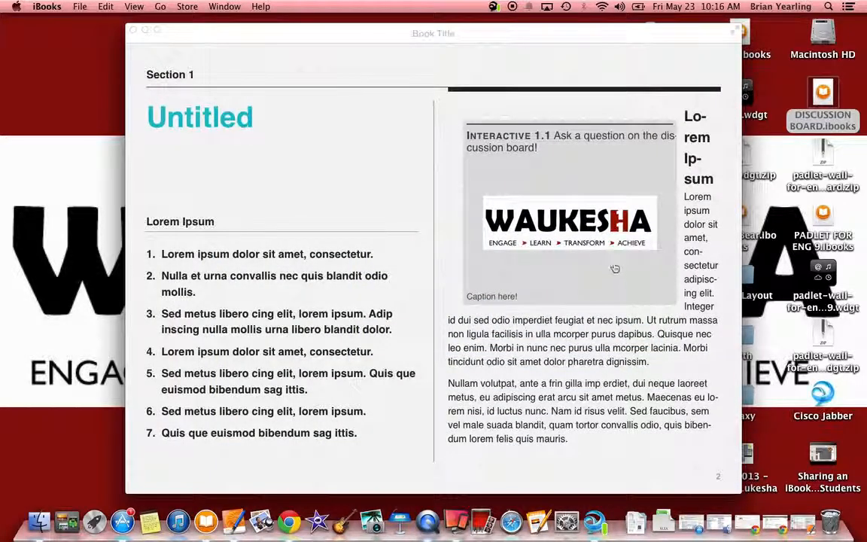
- Reopen the discussion board widget, view the "Ask a Question" post, and close the post's detail view
left_click(610, 261)
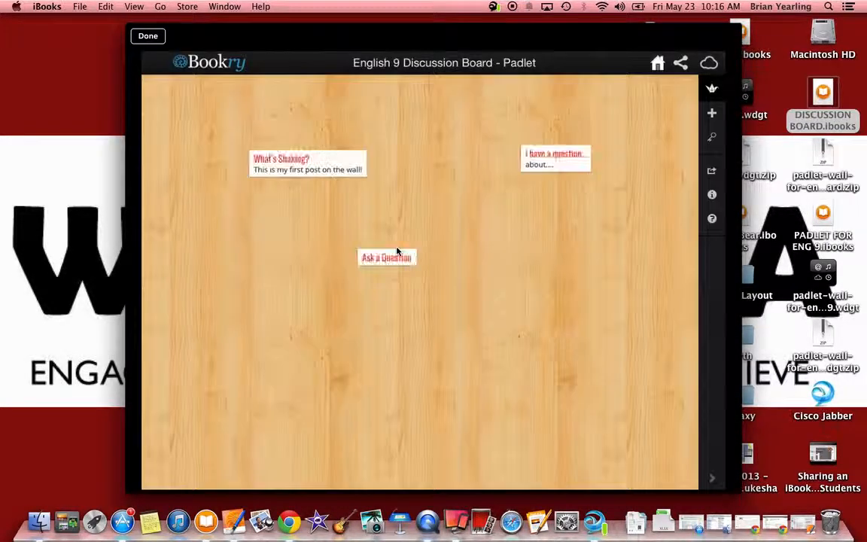
left_click(398, 256)
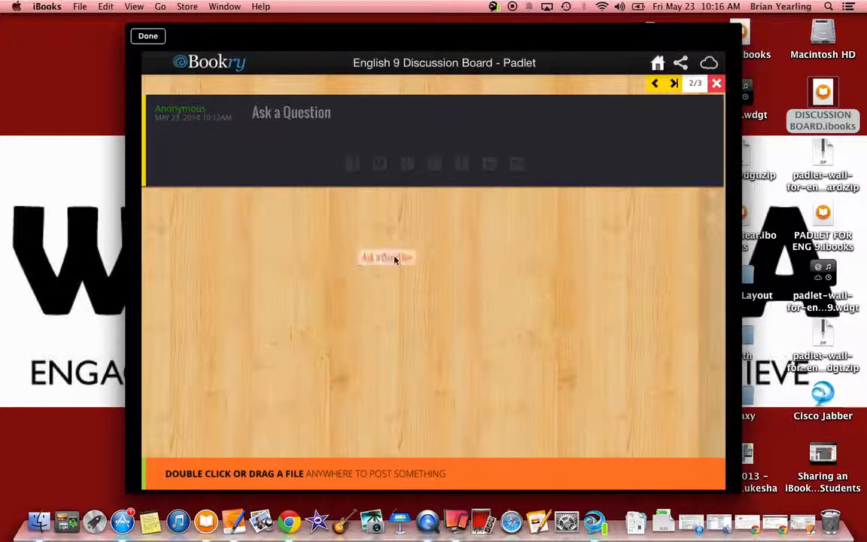
left_click(329, 354)
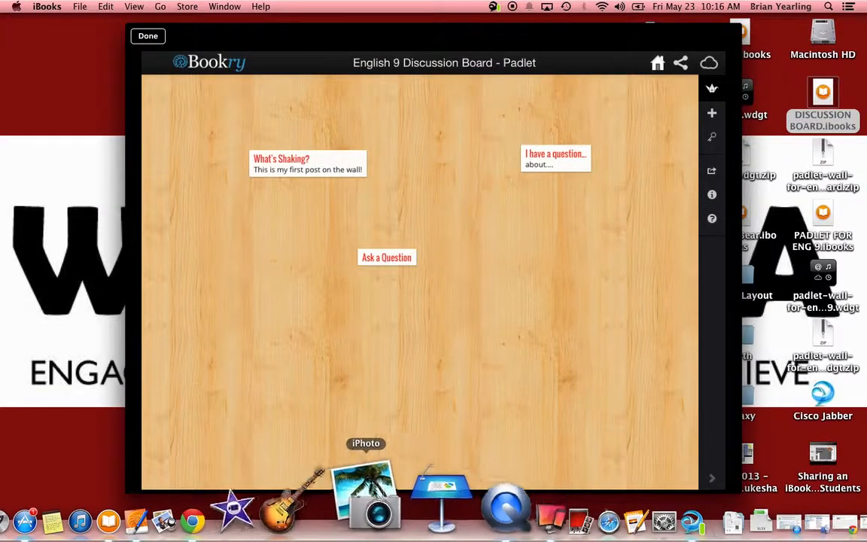
- Switch to the Padlet wall in Chrome to check the new post, and arrange the browser and iBooks windows to compare both walls
left_click(295, 499)
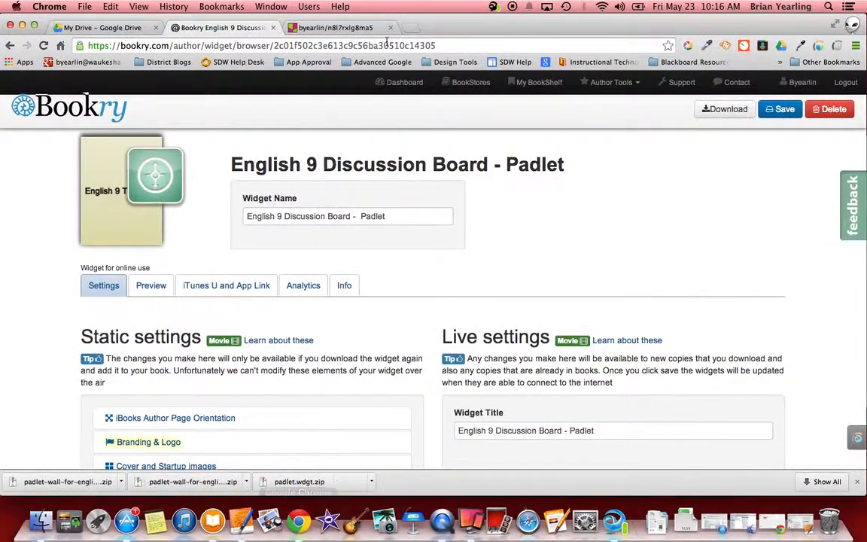
left_click(335, 27)
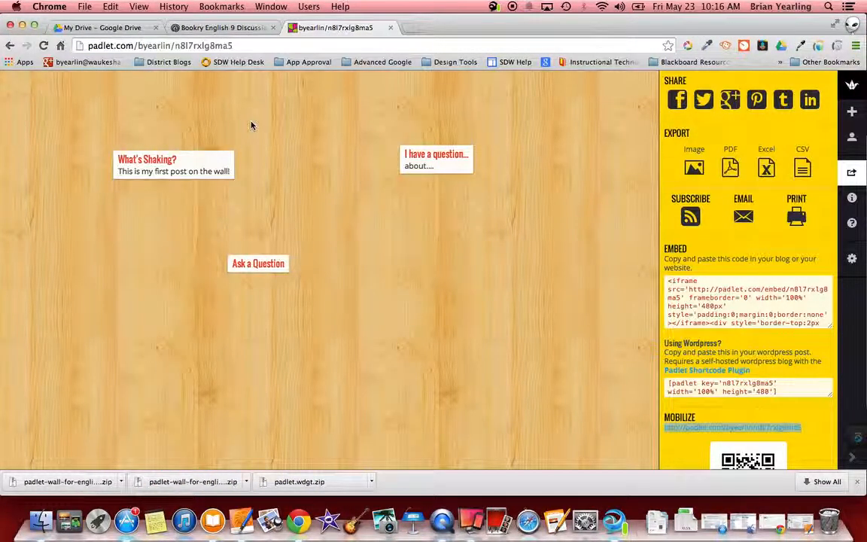
mouse_move(266, 269)
left_click_drag(531, 32, 554, 213)
left_click(623, 34)
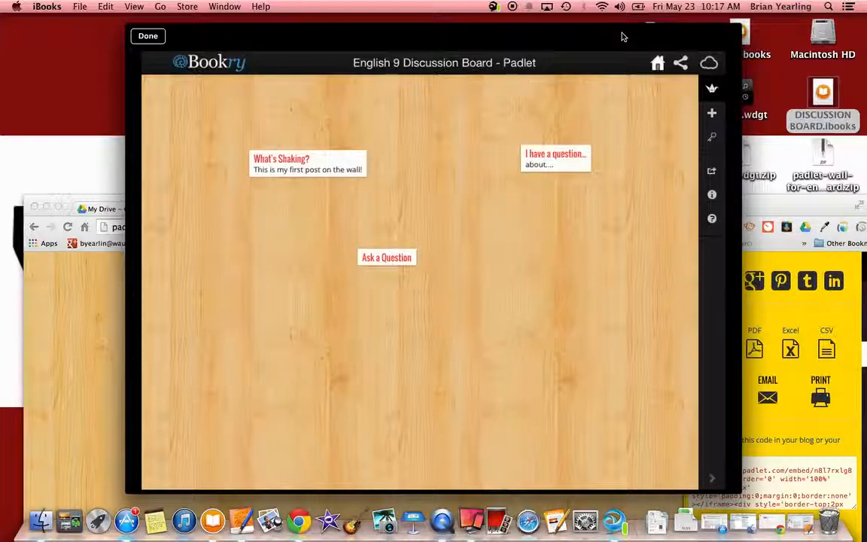
left_click_drag(621, 37, 560, 39)
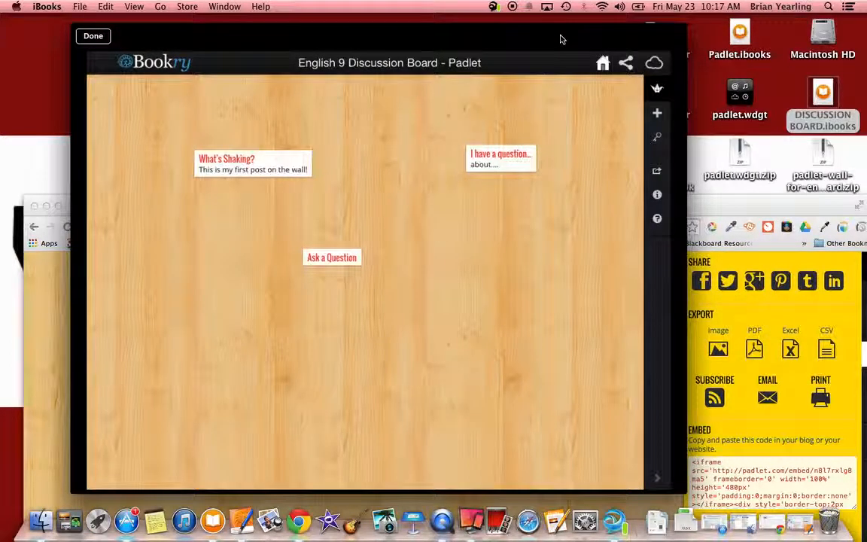